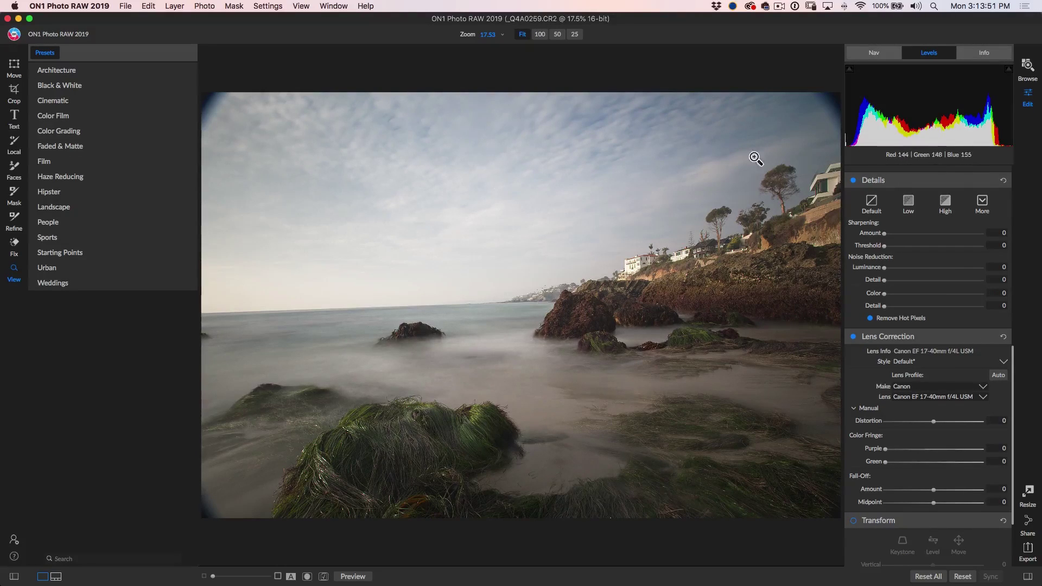
Rotate the beach photo with the Crop tool until the horizon is level, then apply the crop
click(15, 93)
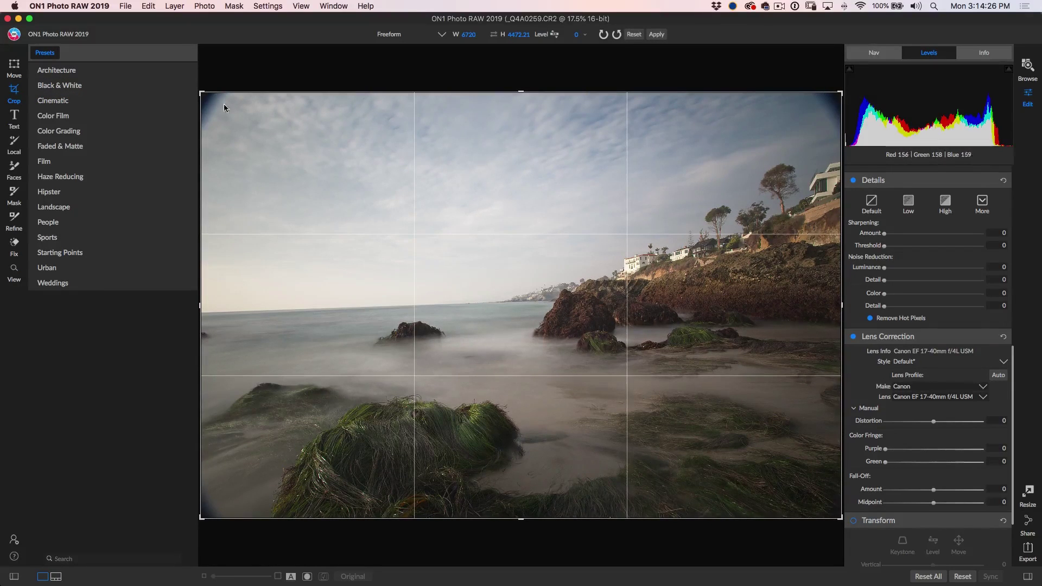
drag(204, 96, 198, 114)
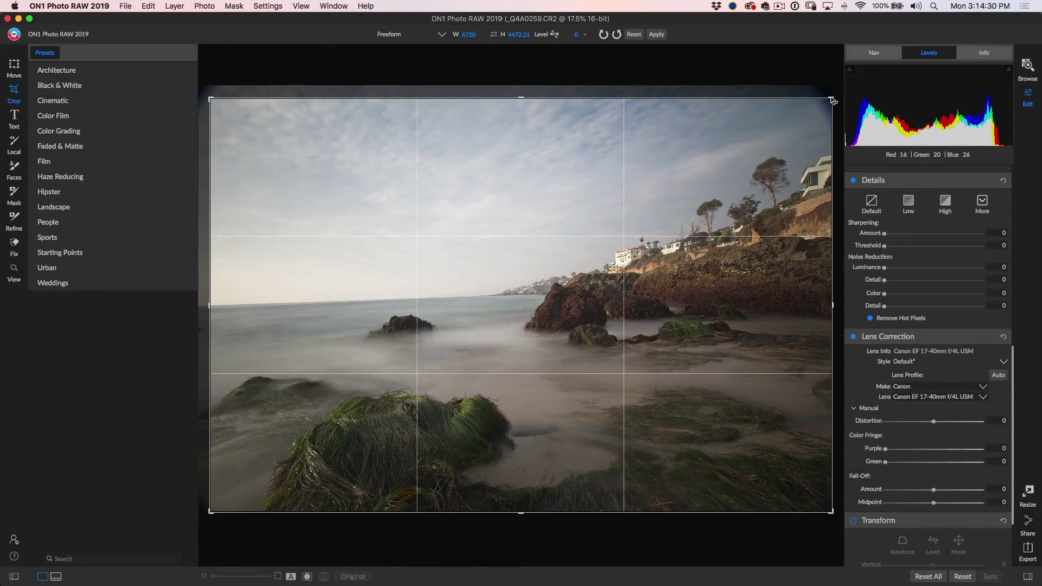
drag(832, 99, 828, 107)
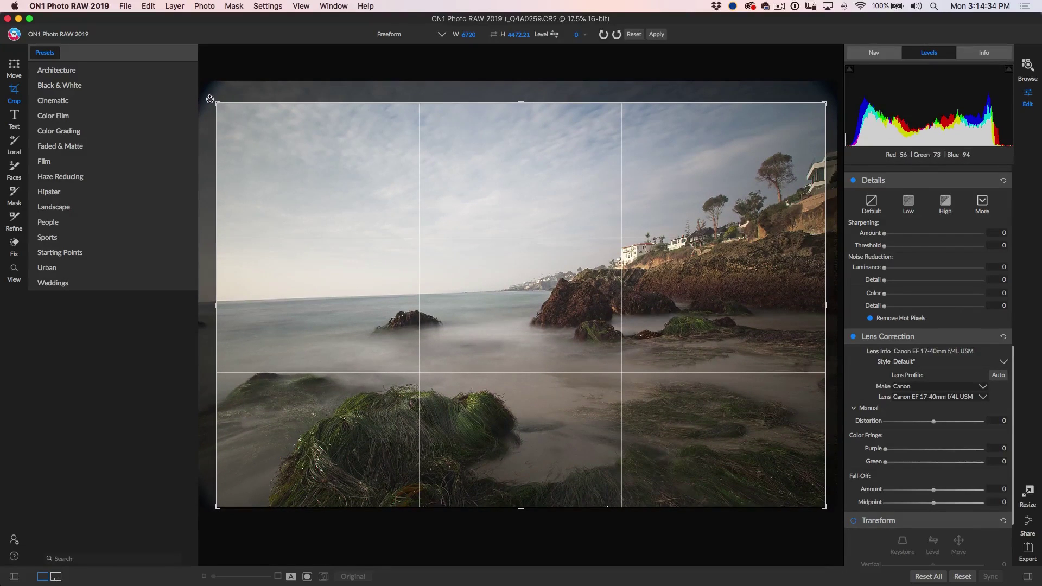
drag(210, 99, 214, 83)
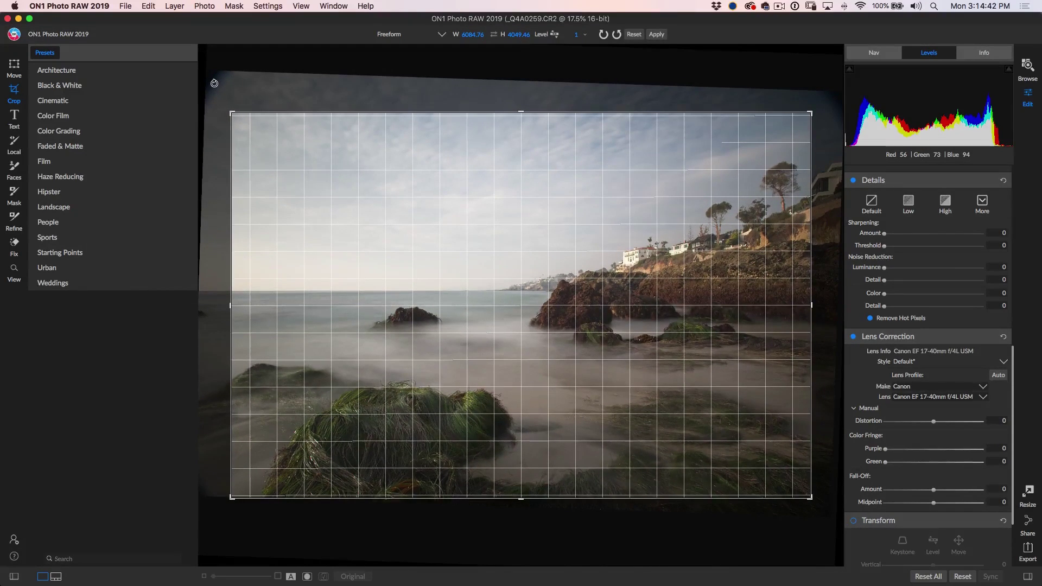
drag(215, 83, 215, 83)
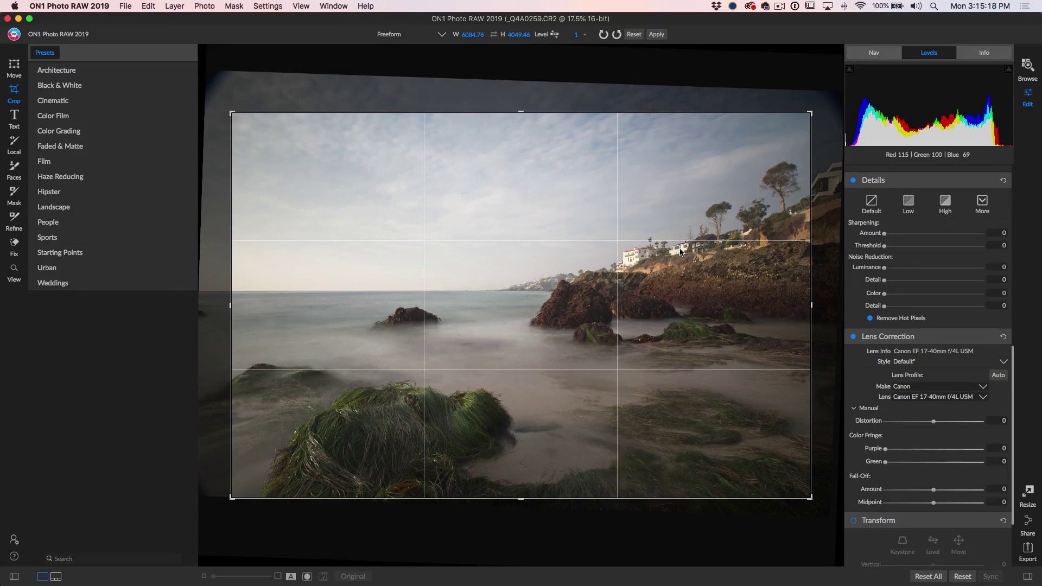
key(Return)
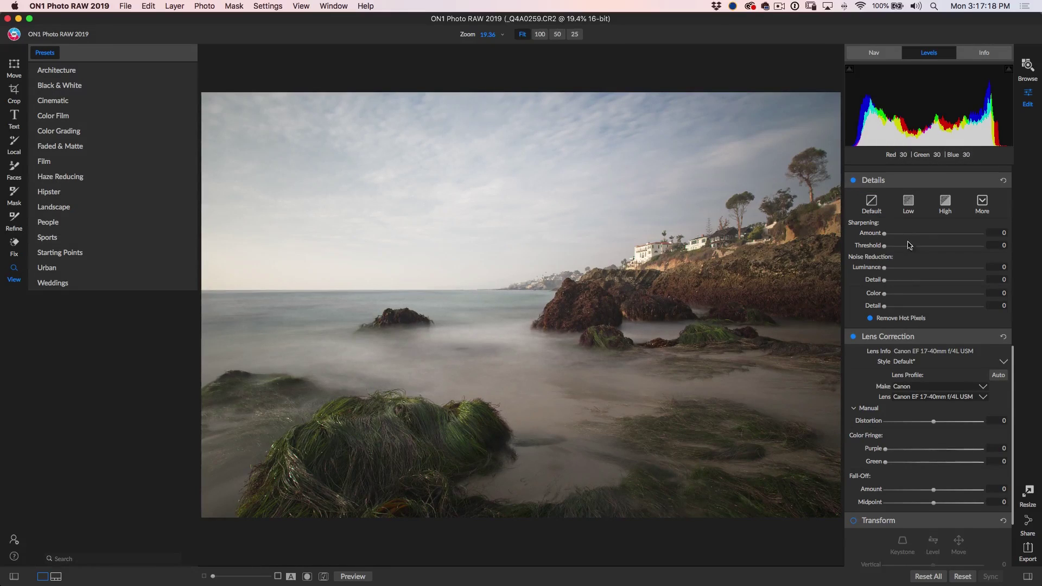
Add a local adjustment layer named 'dodge' and invert its mask to cover the whole photo
drag(1014, 353, 1015, 164)
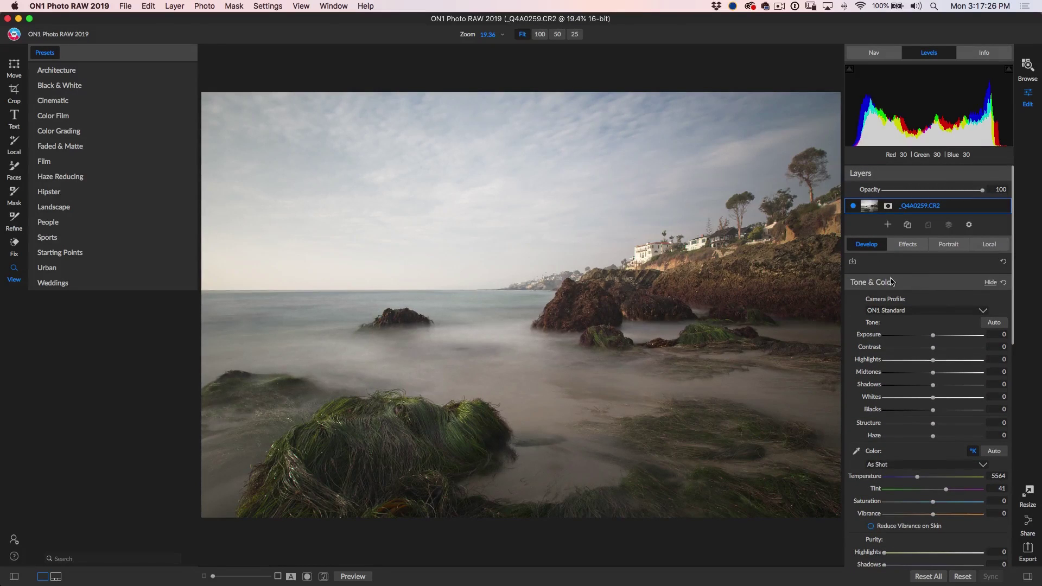
click(995, 248)
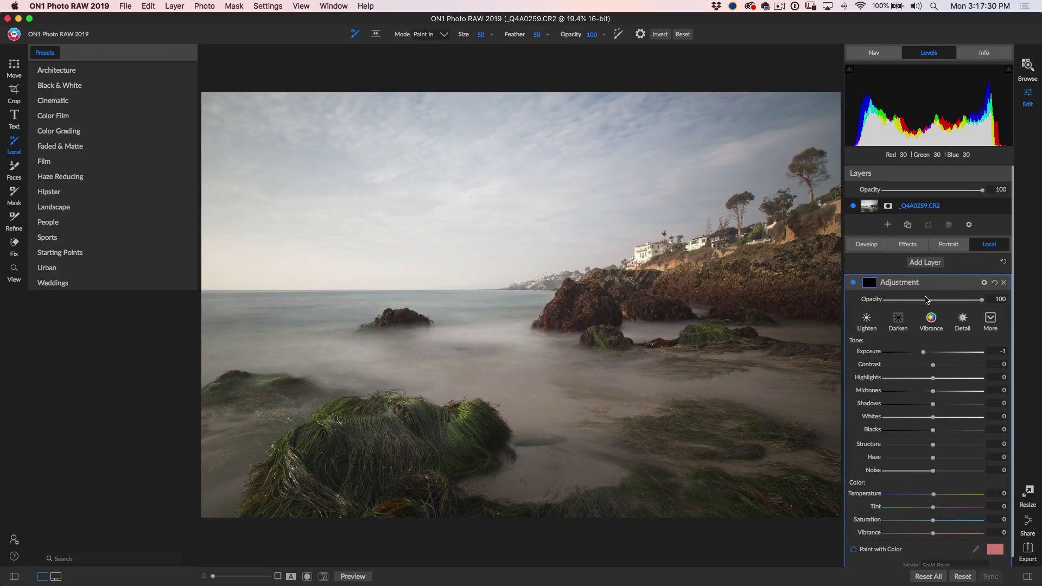
double_click(905, 283)
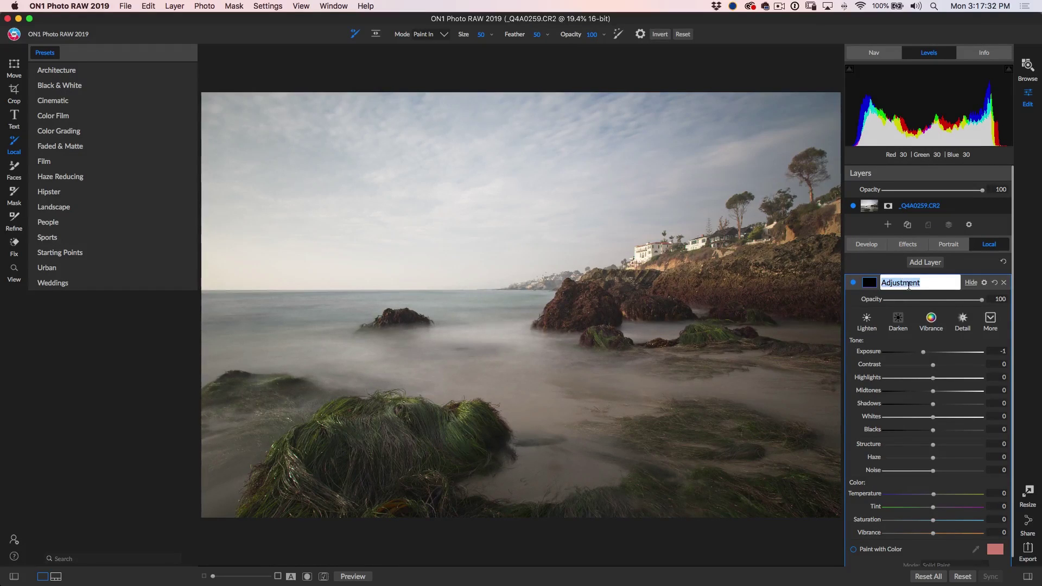
text(dodge)
key(Return)
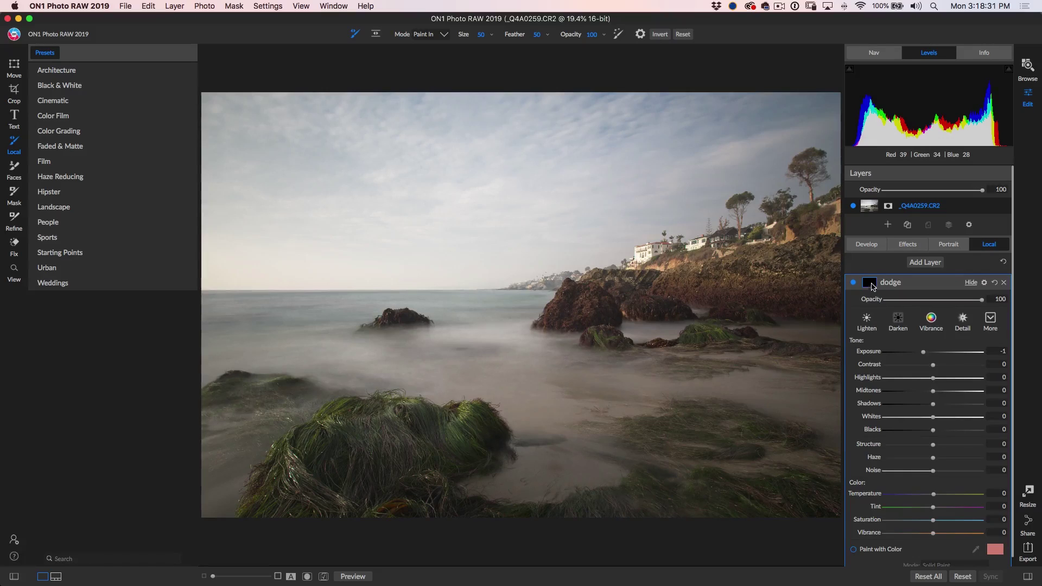
click(870, 283)
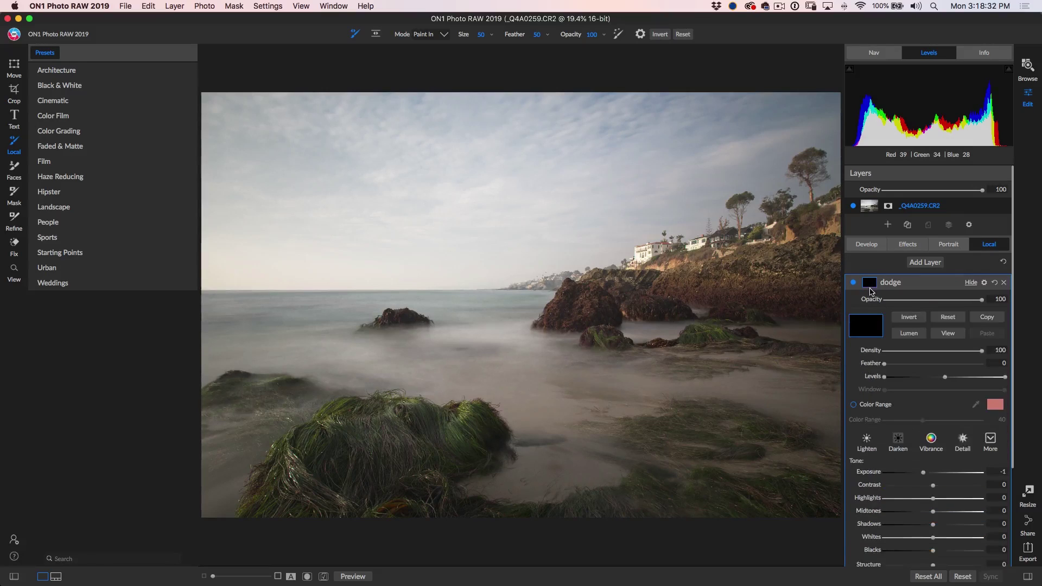
click(910, 318)
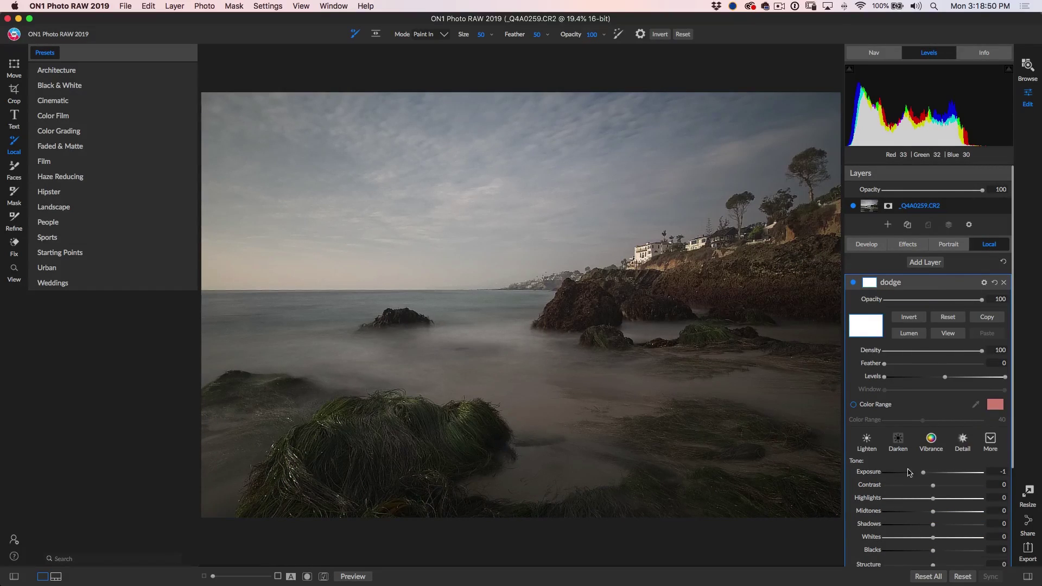
Set the dodge layer to Exposure 1.25, Highlights -12, Midtones 17, Whites 12, Temperature 3
drag(924, 472, 928, 499)
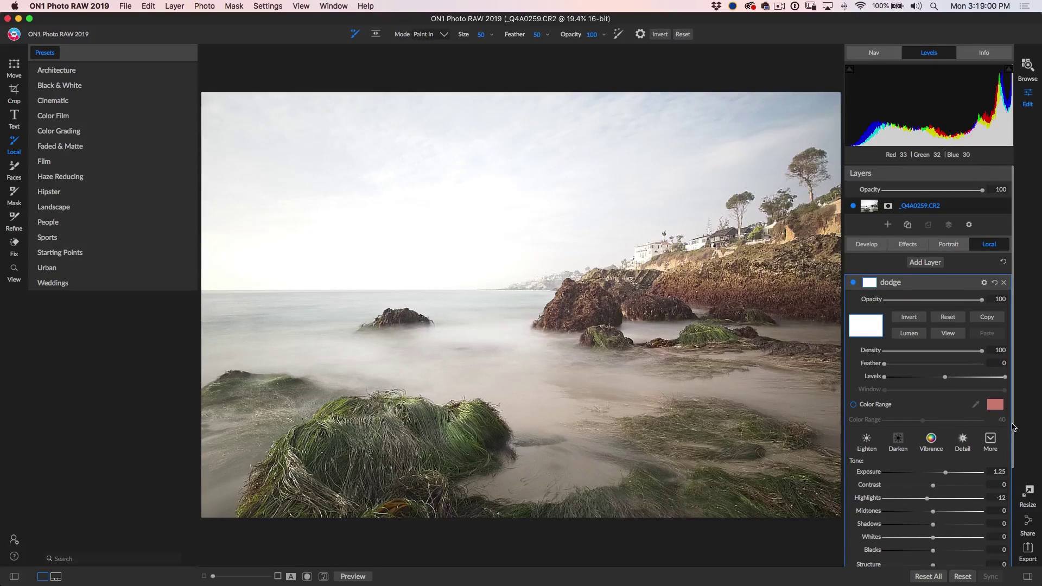
scroll(1017, 441, down, 1)
scroll(1016, 441, down, 6)
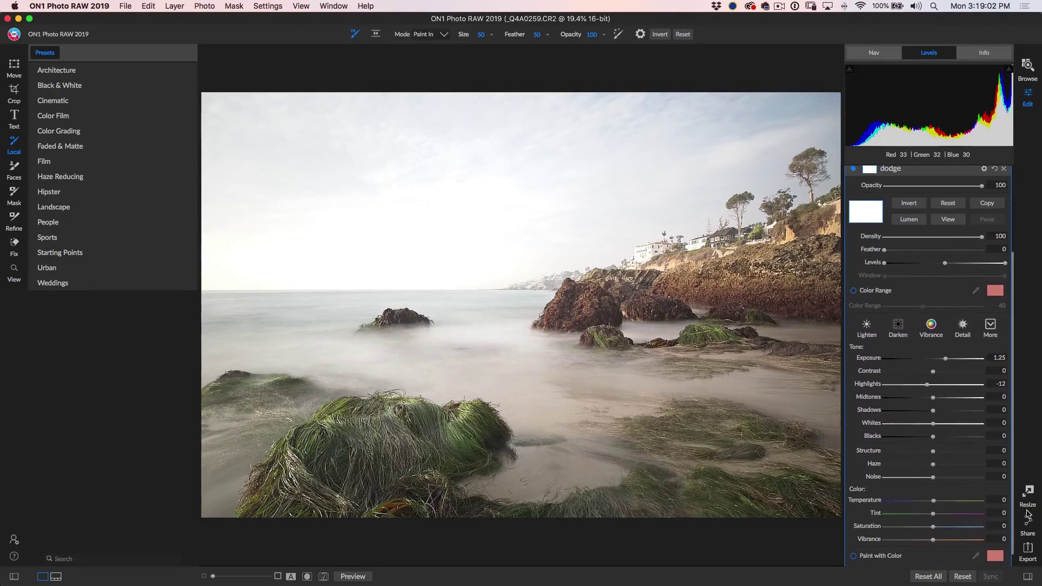
drag(934, 396, 941, 395)
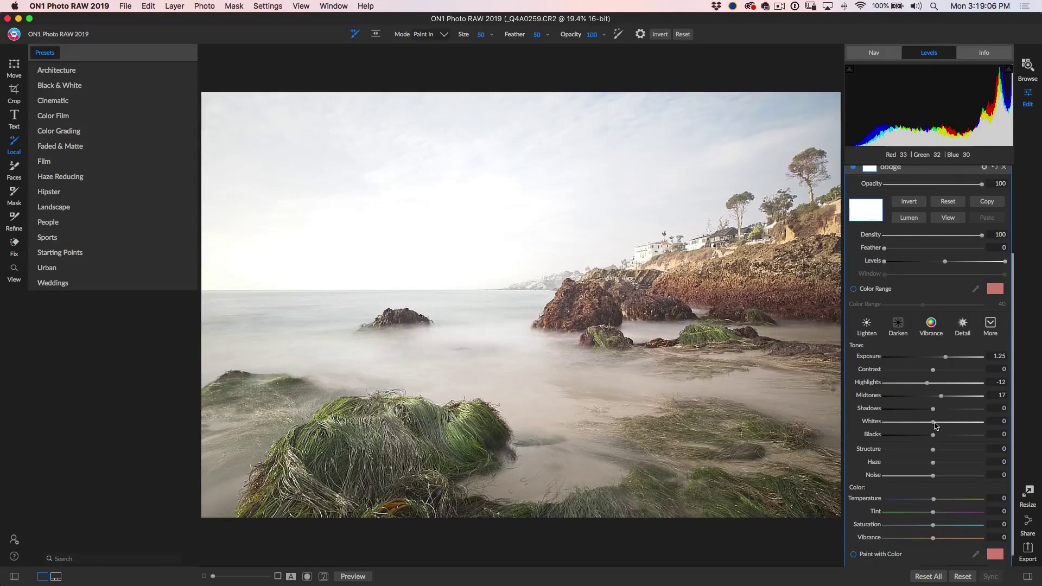
drag(933, 422, 939, 422)
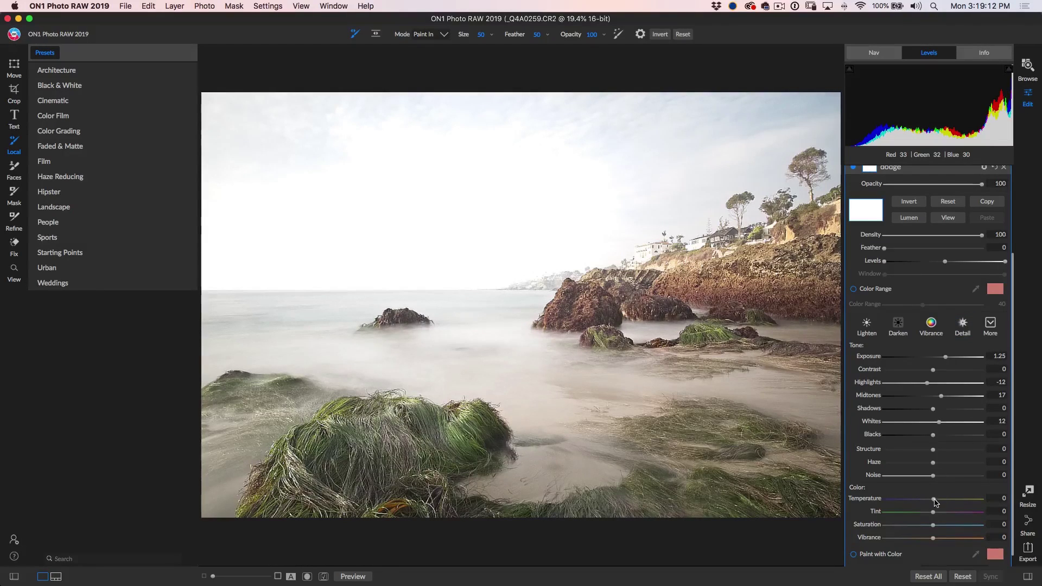
drag(934, 503, 936, 502)
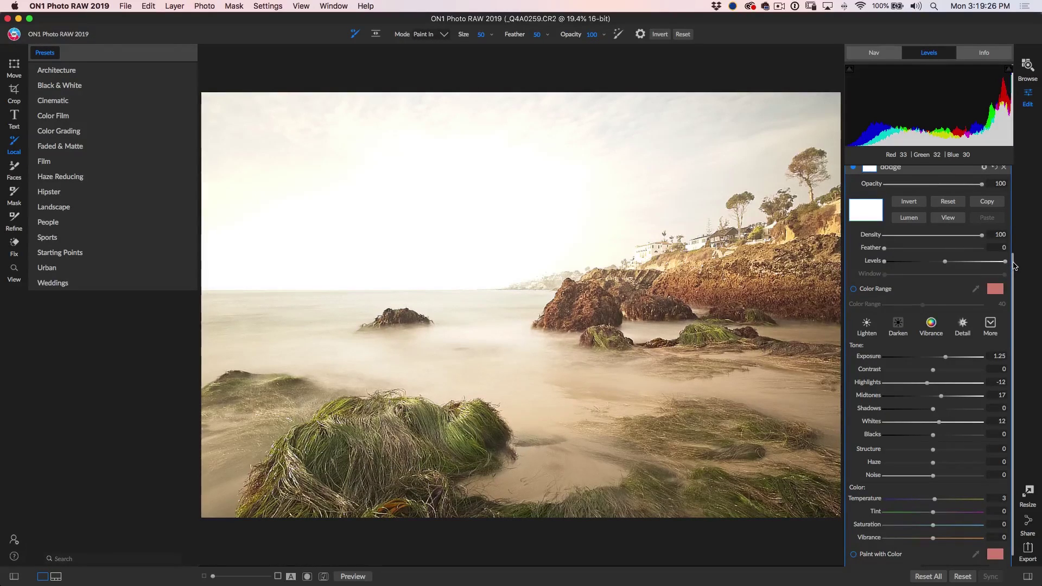
double_click(897, 169)
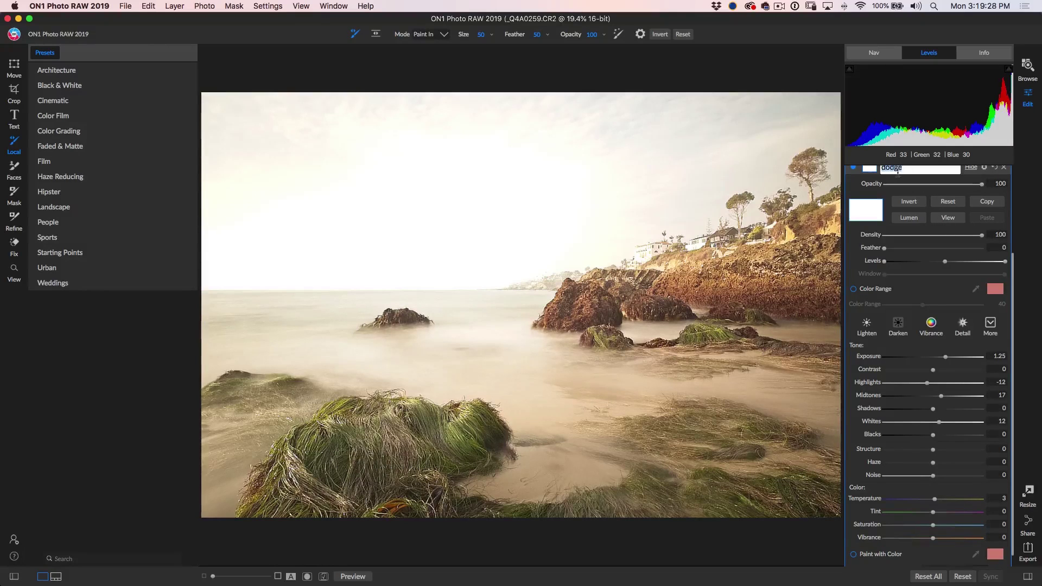
click(870, 169)
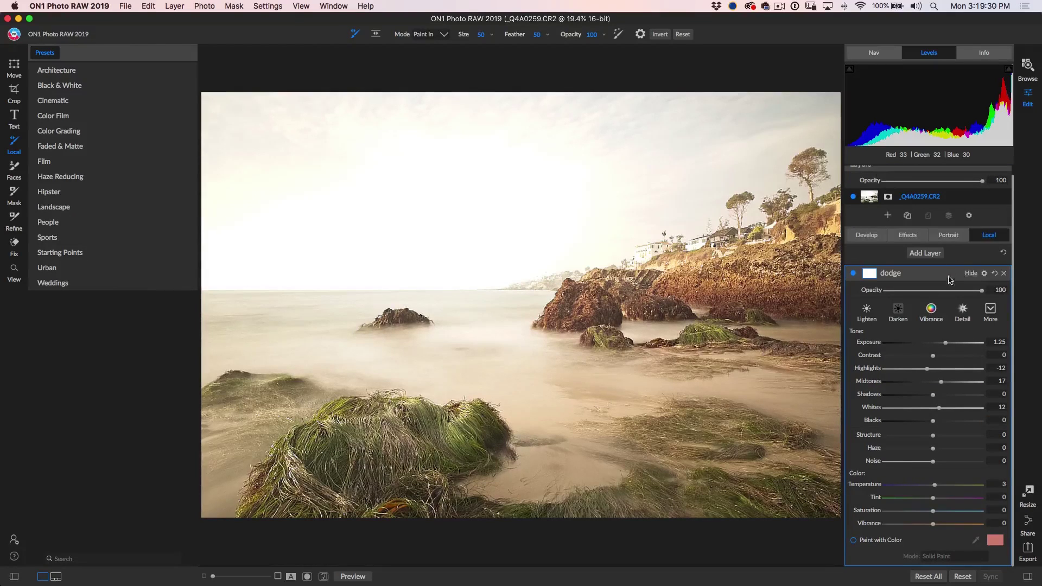
click(971, 273)
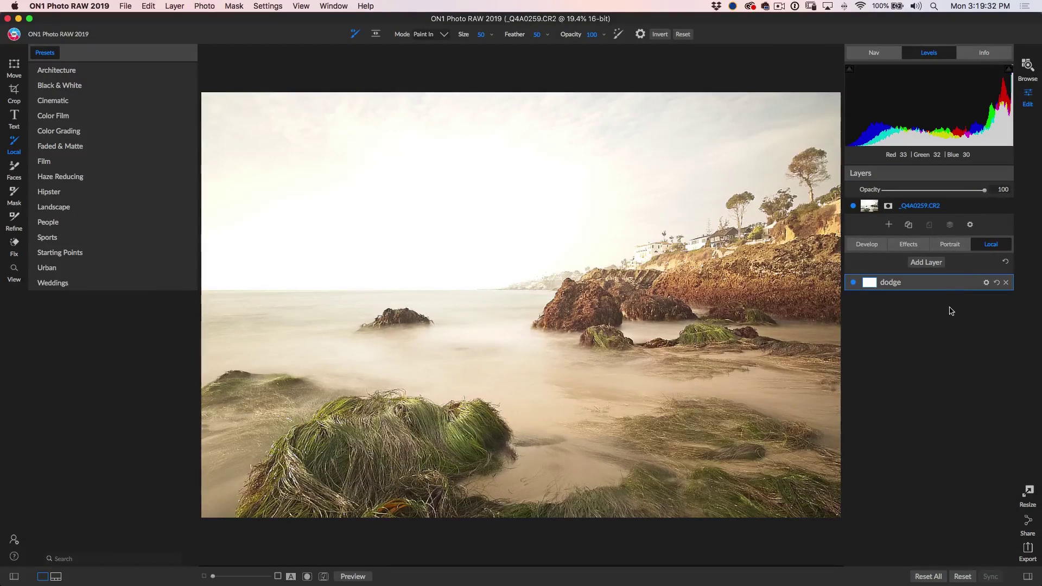
Add a second local layer named 'burn' and hide the dodge layer
click(935, 267)
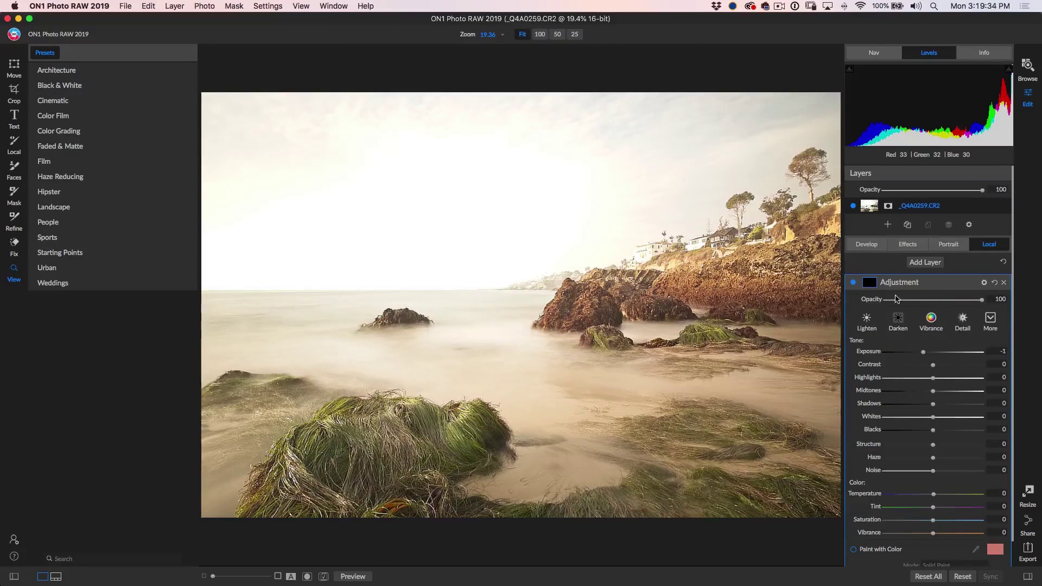
double_click(906, 283)
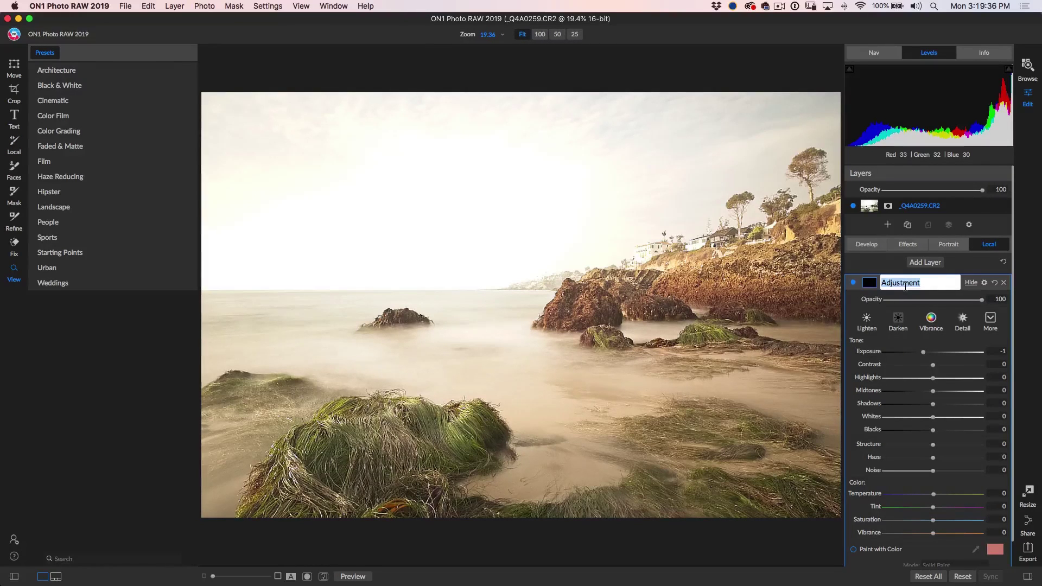
text(burn)
key(Return)
click(943, 286)
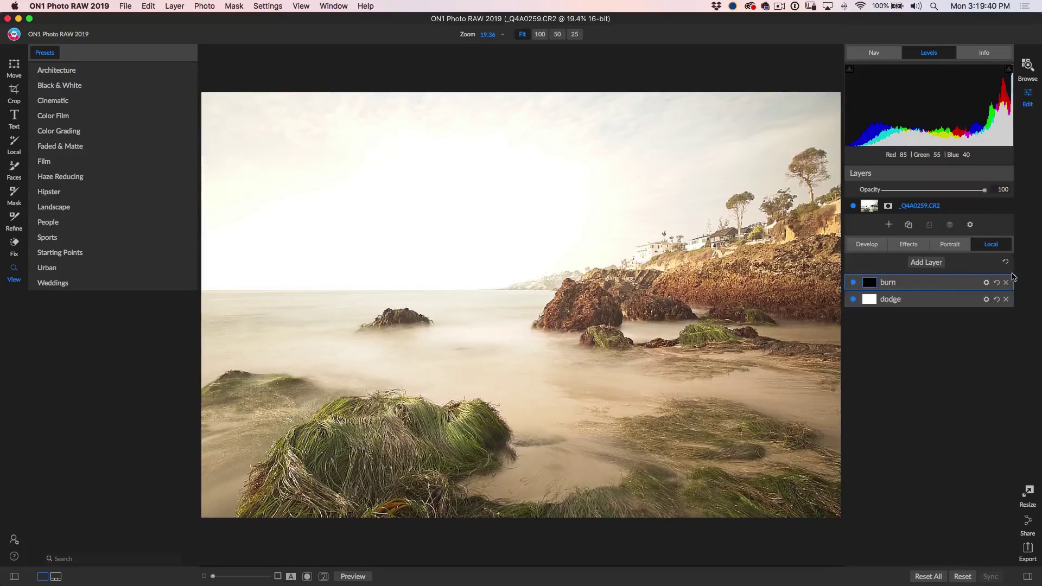
click(854, 299)
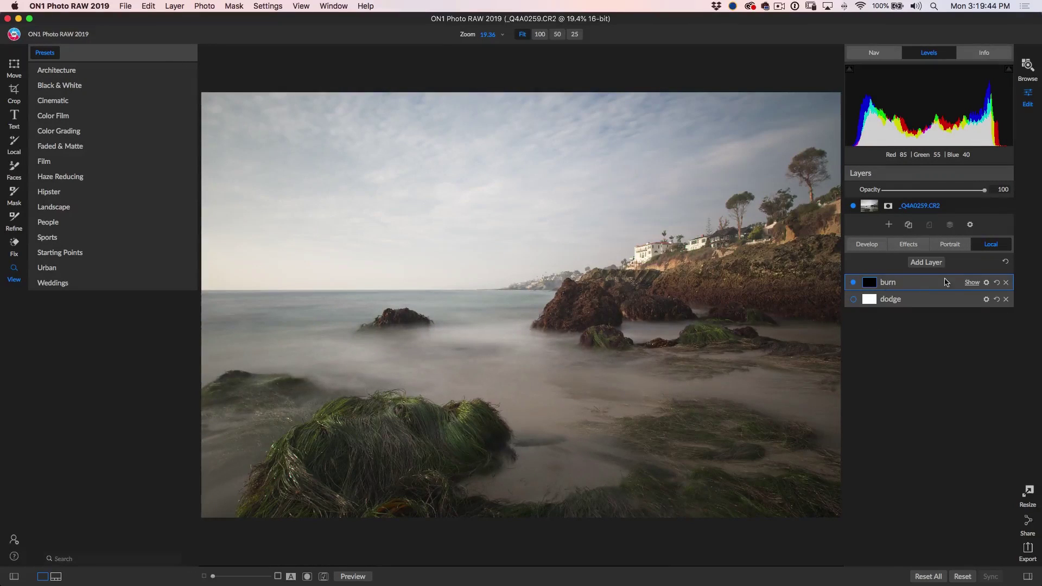
Invert the burn mask; set Exposure -1.2, Contrast -14, Midtones -10, Shadows -5, Blacks -47, Temperature -4
click(972, 282)
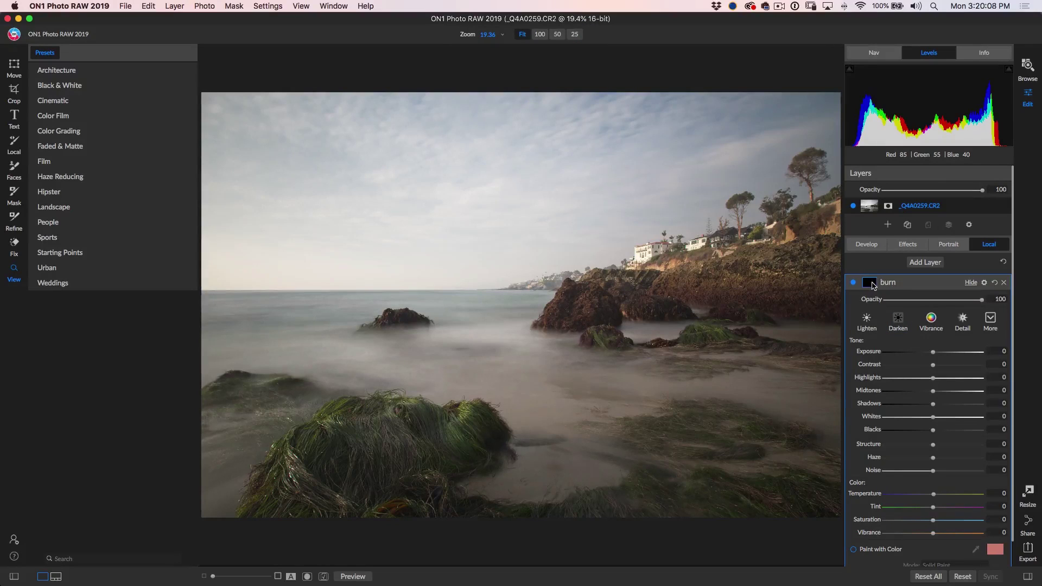
click(872, 284)
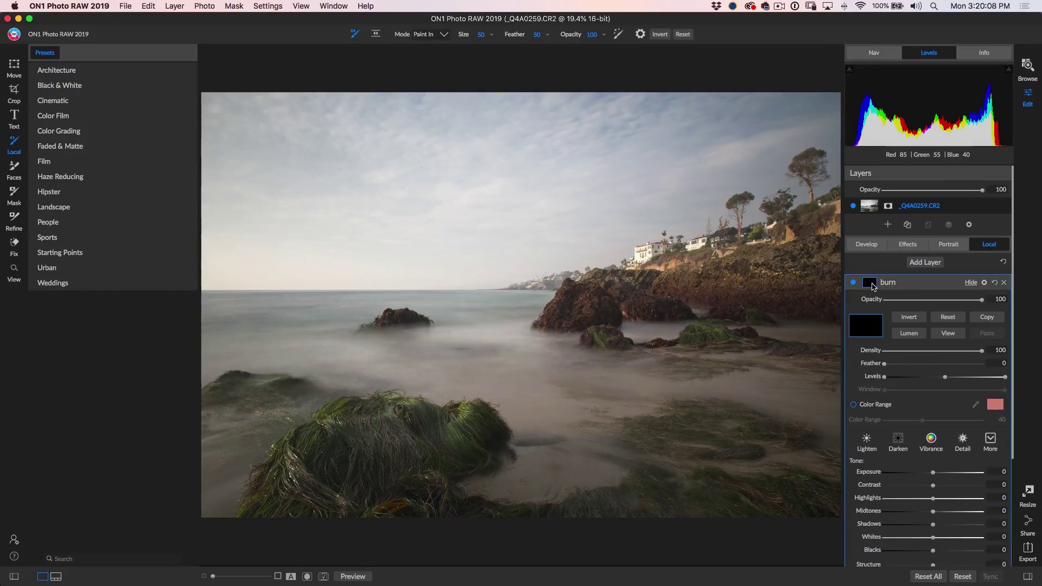
click(911, 318)
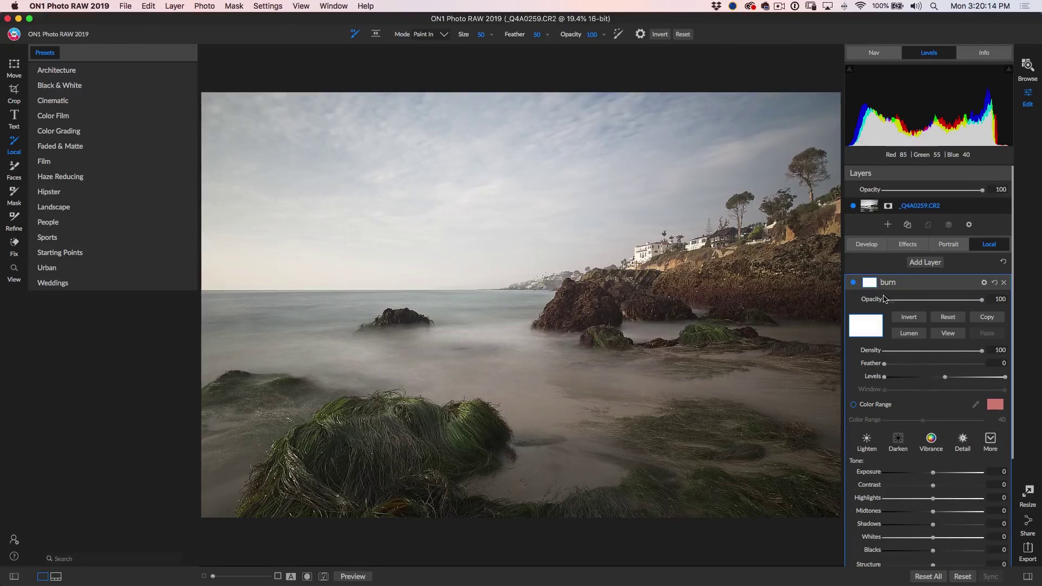
click(972, 282)
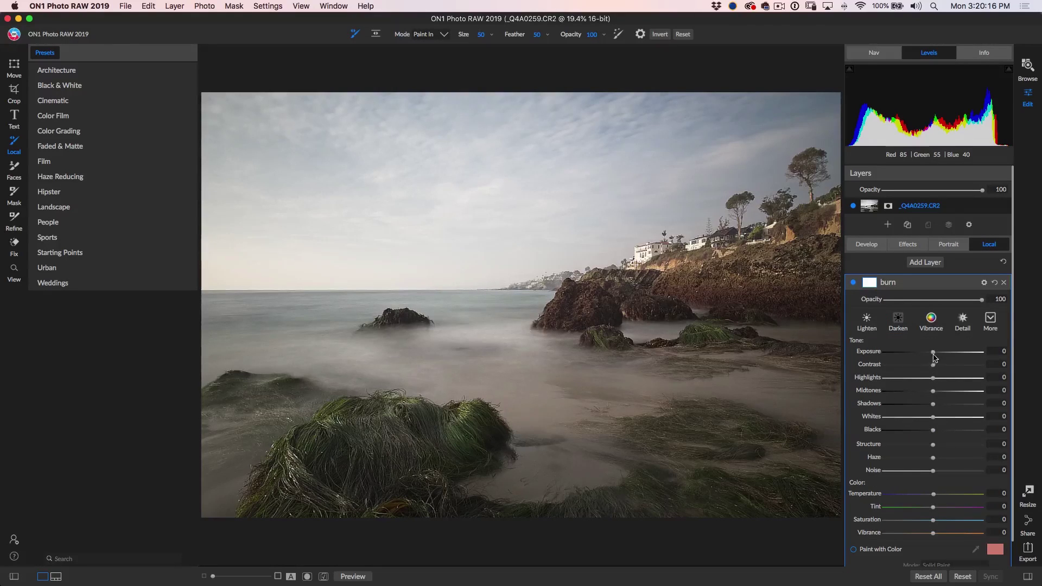
mouse_move(933, 353)
mouse_down()
mouse_move(921, 352)
mouse_move(929, 367)
mouse_up()
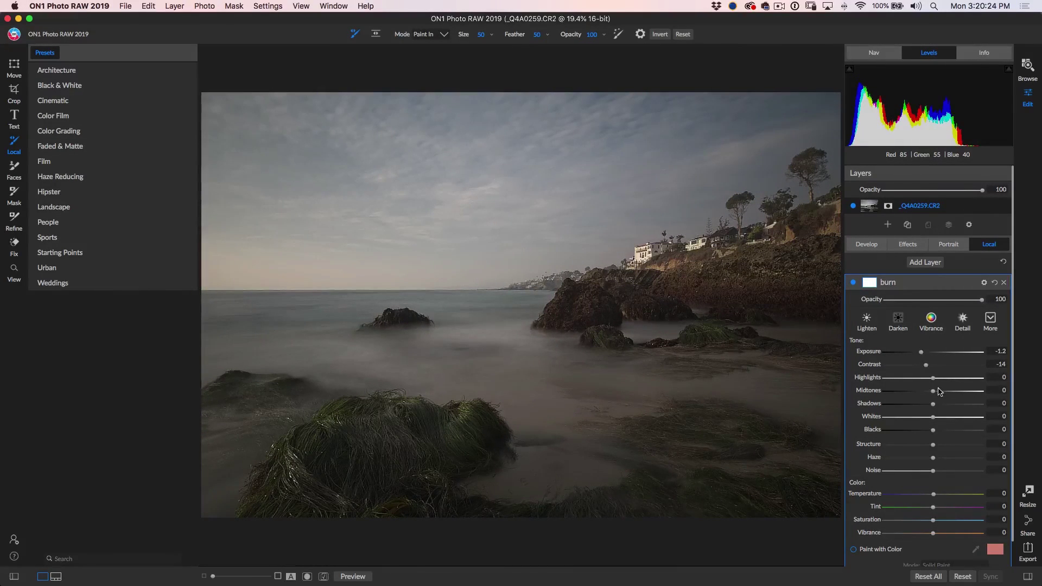
drag(933, 393, 911, 433)
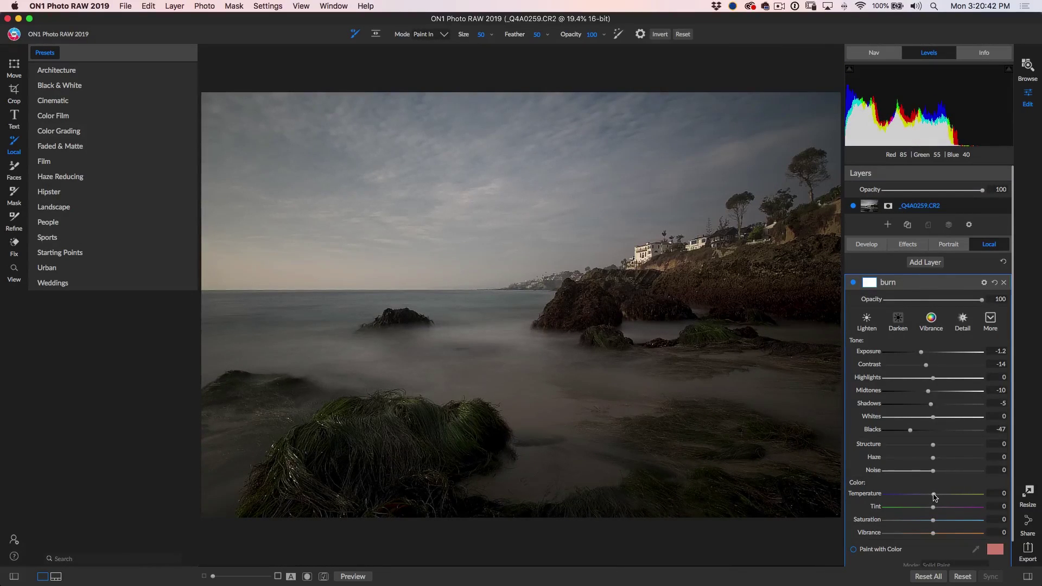
drag(934, 496, 931, 498)
Turn the burn layer back on and invert its mask so nothing is burned
click(971, 283)
click(854, 283)
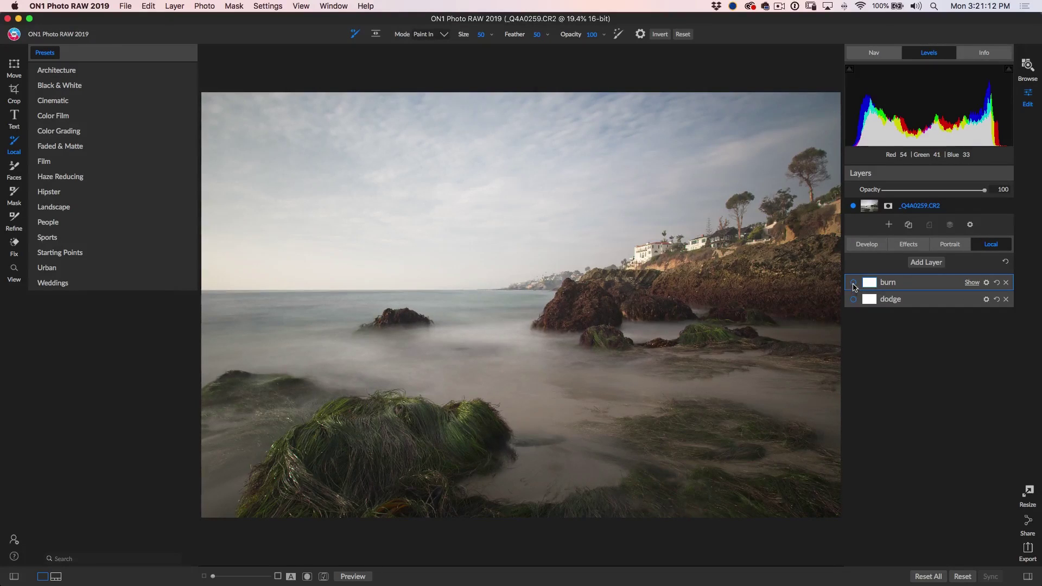
click(854, 282)
click(854, 299)
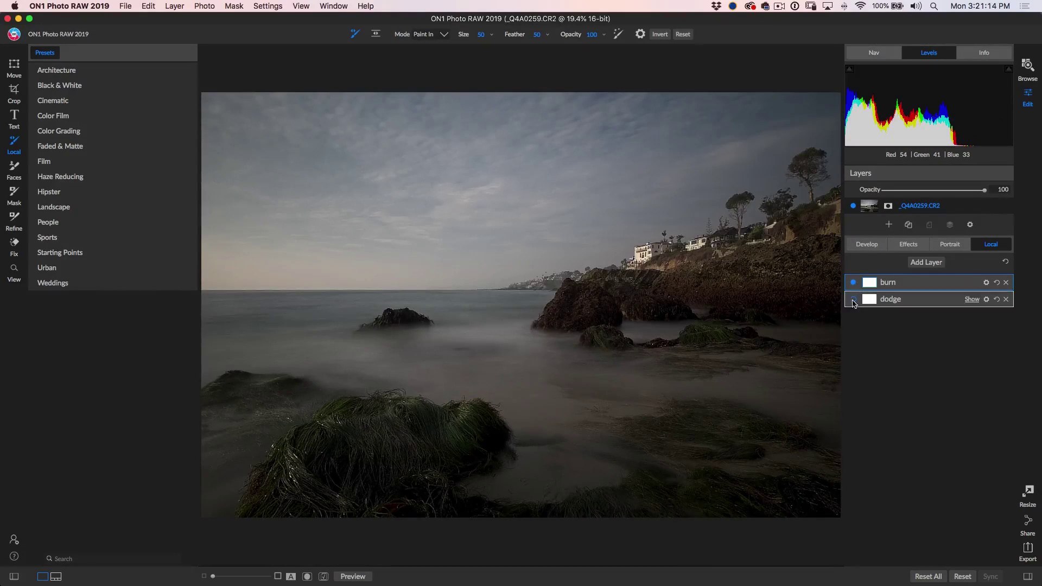
click(871, 286)
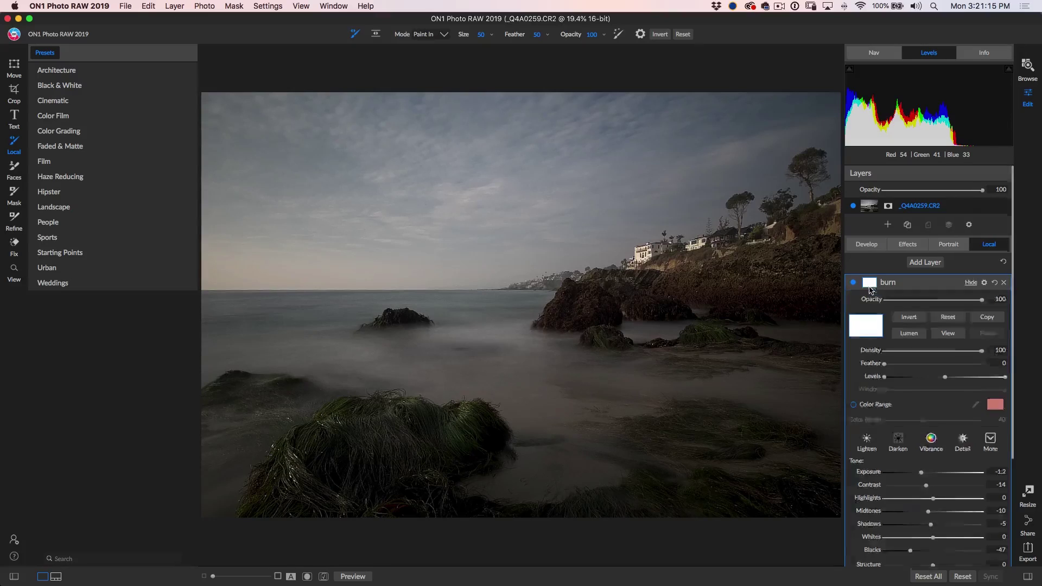
click(917, 320)
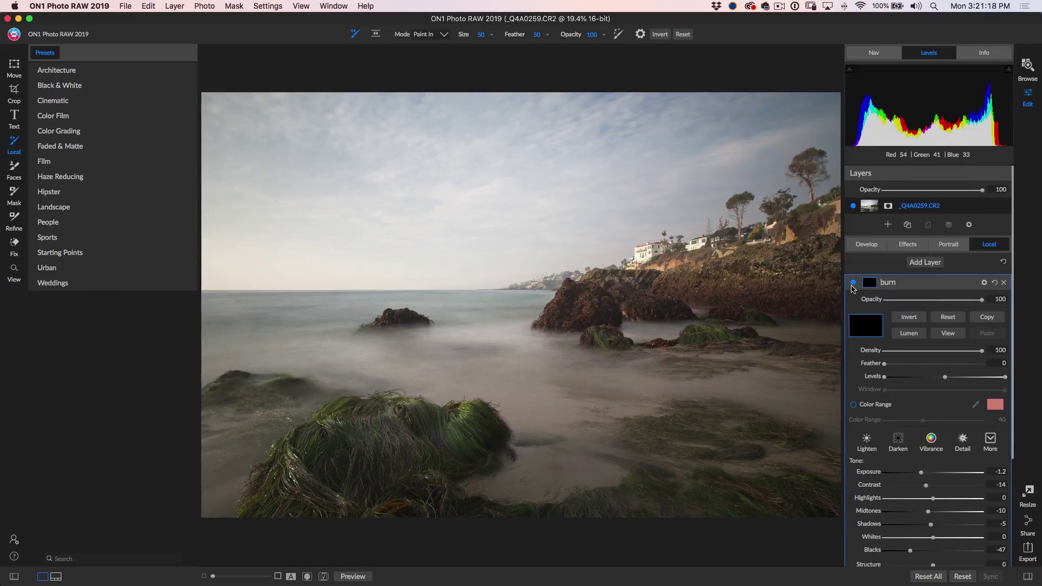
Compare the burn layer on and off, then make pen pressure adjust brush opacity instead of size
click(854, 283)
click(854, 283)
click(853, 283)
click(854, 283)
click(641, 33)
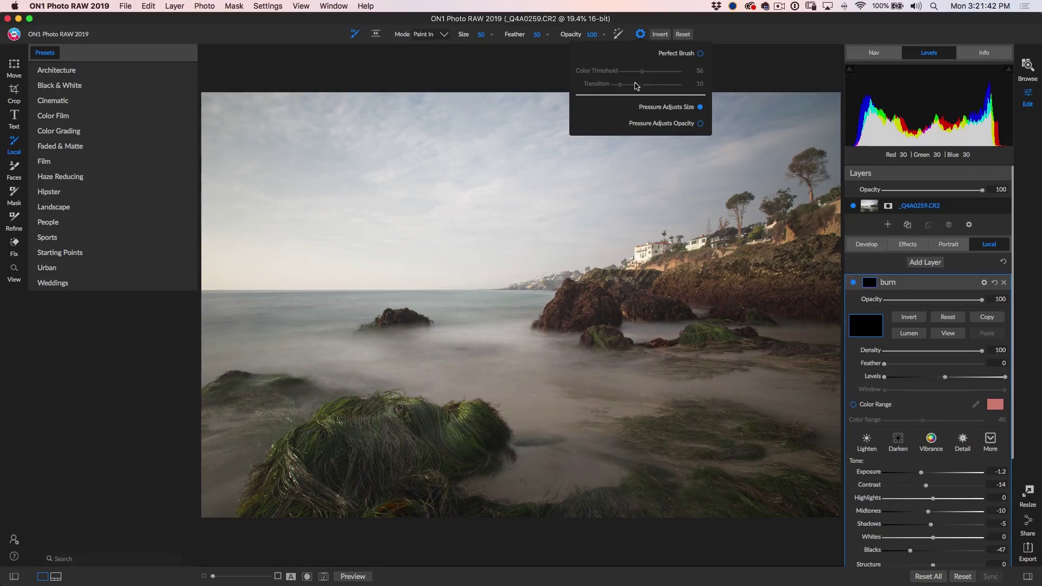
click(700, 108)
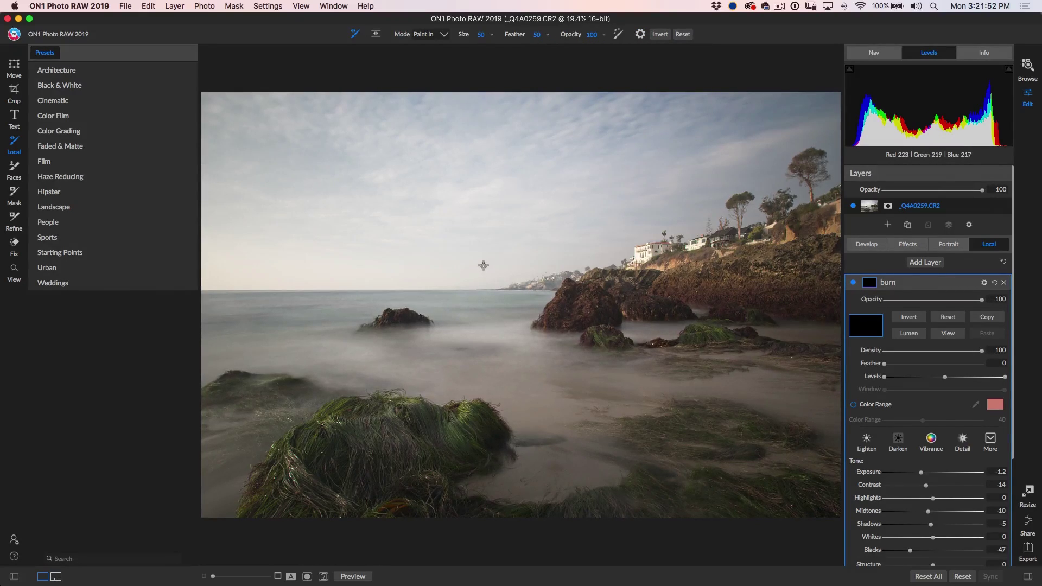
Enlarge the burn brush to size 200, paint a test stroke over the water, then undo it
key(bracketright)
key(bracketright)
key(bracketright)
key(bracketright)
drag(422, 373, 512, 312)
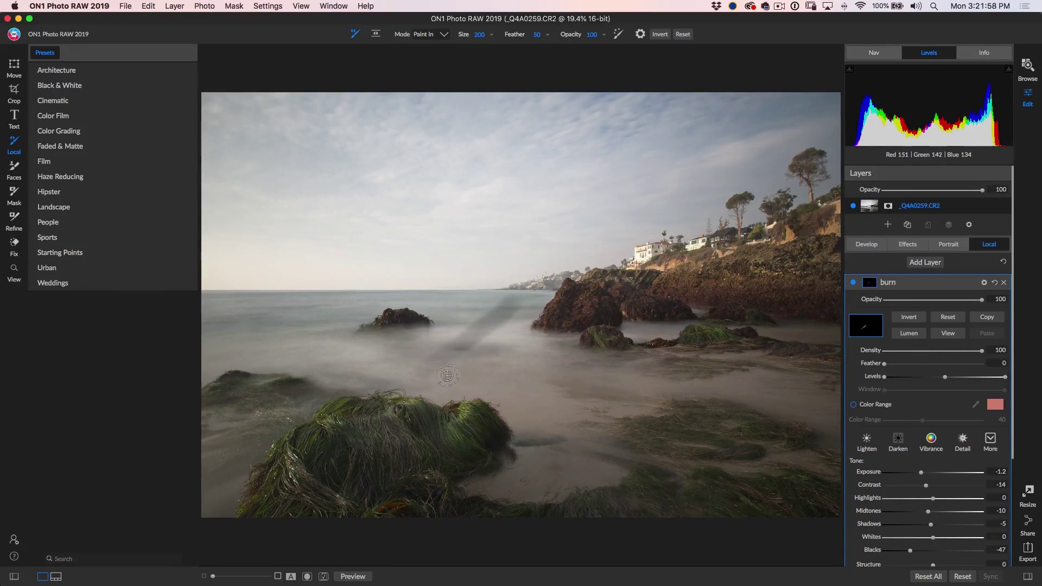
drag(435, 381, 513, 314)
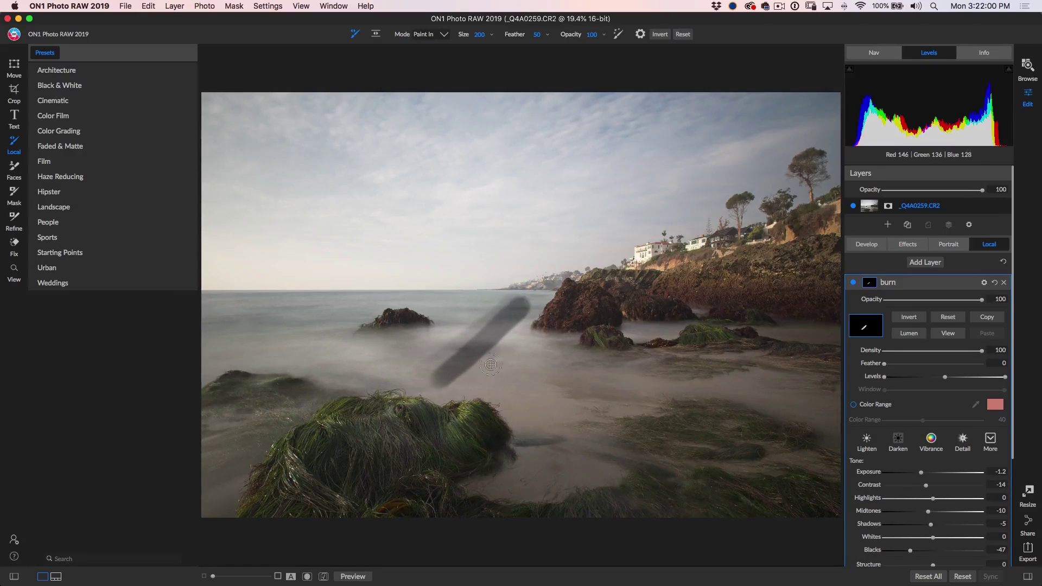
drag(450, 392, 549, 303)
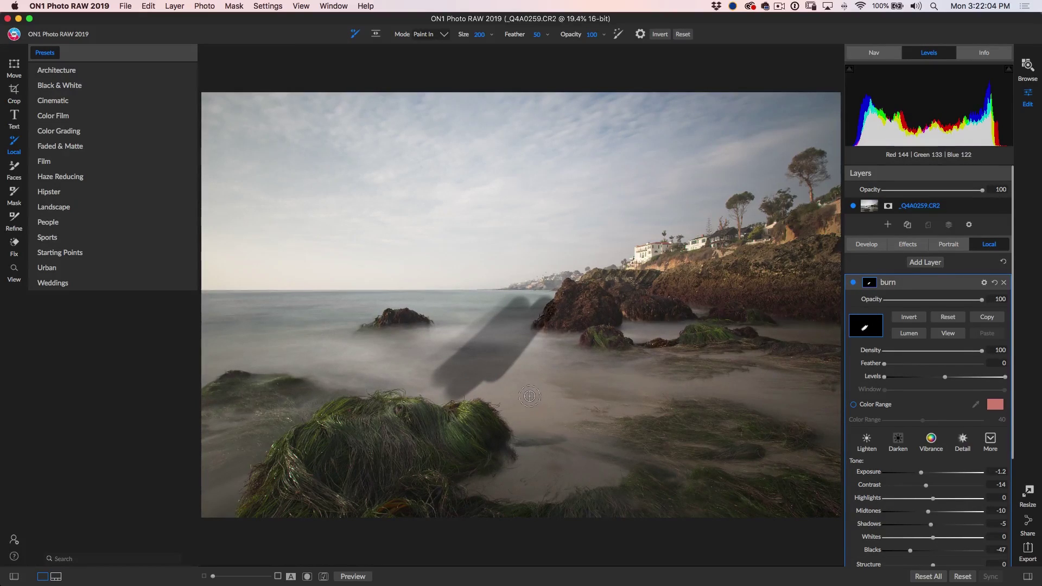
key(super+z)
key(super+z)
key(super+z)
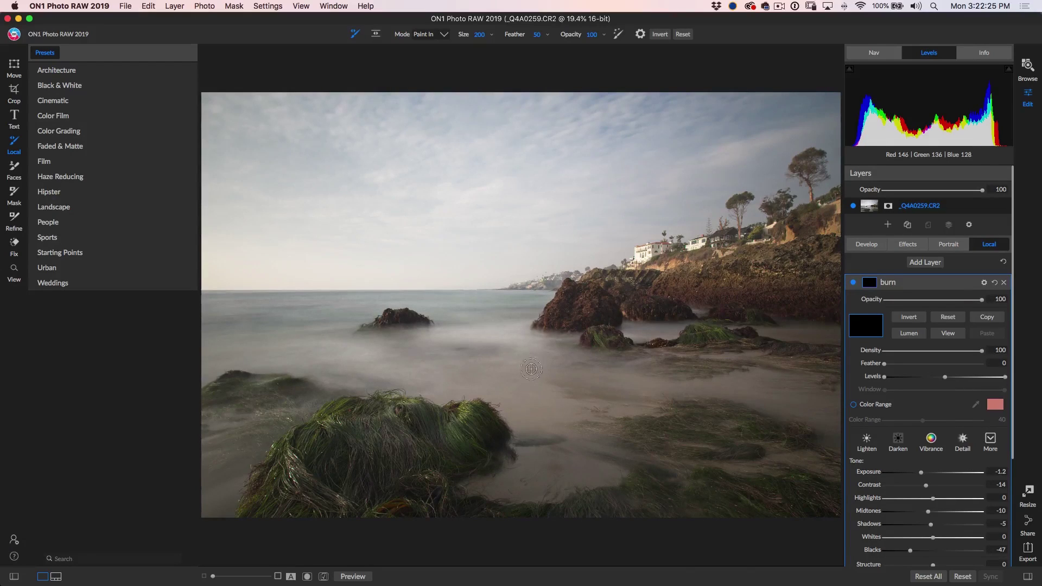
At 20% brush opacity and size 1300, burn in the sky and the bottom foreground
drag(573, 35, 541, 40)
key(bracketright)
key(bracketright)
key(bracketright)
key(bracketright)
key(bracketright)
key(bracketright)
key(bracketright)
key(bracketright)
key(bracketright)
key(bracketright)
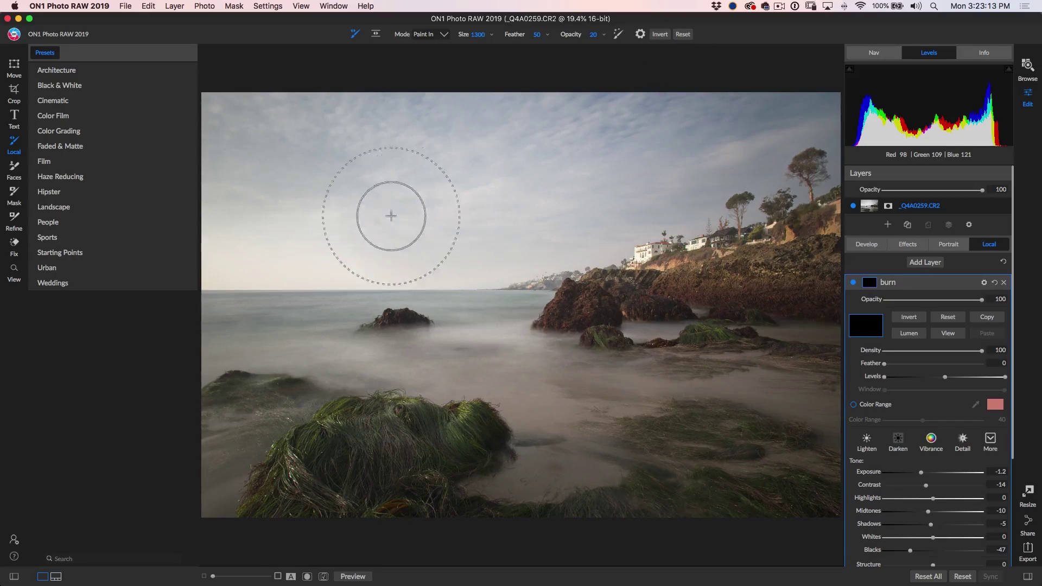
mouse_move(391, 216)
mouse_down()
mouse_move(249, 223)
mouse_move(219, 204)
mouse_move(205, 113)
mouse_move(225, 125)
mouse_move(315, 101)
mouse_move(544, 83)
mouse_move(761, 91)
mouse_move(817, 99)
mouse_move(821, 110)
mouse_move(787, 141)
mouse_move(673, 172)
mouse_move(270, 200)
mouse_move(225, 186)
mouse_move(225, 130)
mouse_move(576, 100)
mouse_move(819, 111)
mouse_move(205, 167)
mouse_move(272, 150)
mouse_move(618, 96)
mouse_move(802, 106)
mouse_move(243, 156)
mouse_move(738, 106)
mouse_move(794, 115)
mouse_move(248, 159)
mouse_move(224, 173)
mouse_move(492, 173)
mouse_move(427, 199)
mouse_move(210, 235)
mouse_move(562, 216)
mouse_move(659, 193)
mouse_move(696, 140)
mouse_move(576, 129)
mouse_move(303, 174)
mouse_up()
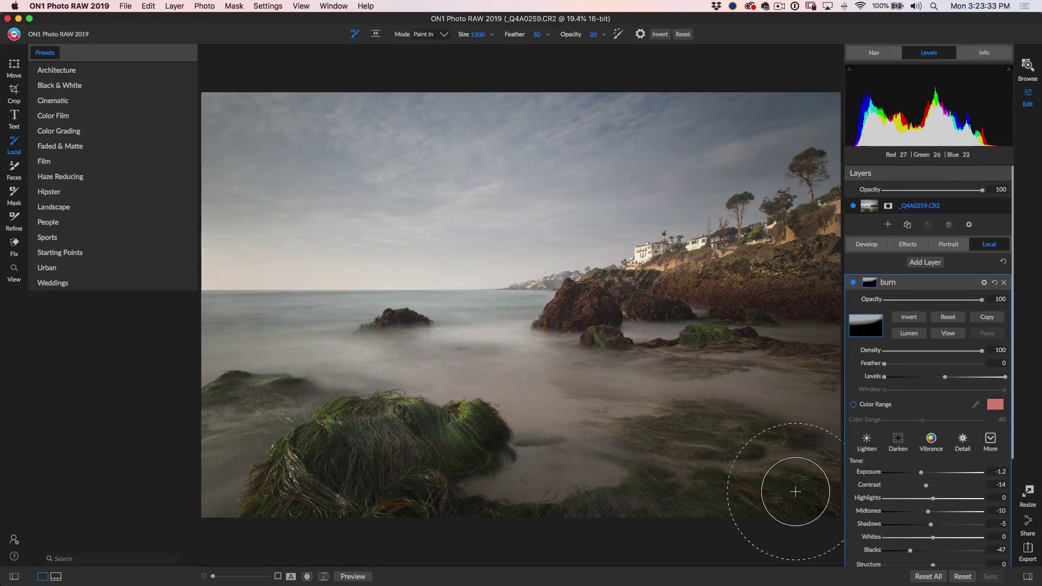
mouse_move(796, 492)
mouse_down()
mouse_move(174, 532)
mouse_move(675, 470)
mouse_move(837, 464)
mouse_move(203, 468)
mouse_move(230, 402)
mouse_move(232, 411)
mouse_move(238, 322)
mouse_move(215, 297)
mouse_move(262, 440)
mouse_move(279, 453)
mouse_move(693, 306)
mouse_move(778, 249)
mouse_move(821, 260)
mouse_move(828, 337)
mouse_move(818, 359)
mouse_move(736, 358)
mouse_move(532, 427)
mouse_move(549, 434)
mouse_move(683, 383)
mouse_move(796, 371)
mouse_move(552, 429)
mouse_move(536, 477)
mouse_move(731, 433)
mouse_move(810, 386)
mouse_move(783, 335)
mouse_move(667, 359)
mouse_move(575, 463)
mouse_move(747, 455)
mouse_move(762, 347)
mouse_move(673, 296)
mouse_move(585, 307)
mouse_move(595, 263)
mouse_move(628, 265)
mouse_move(605, 267)
mouse_up()
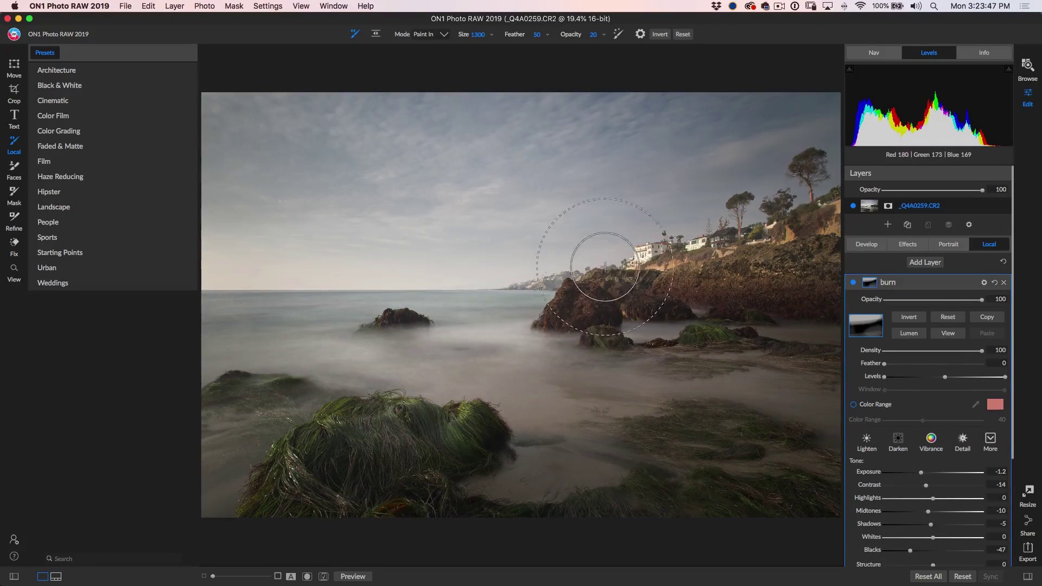
key(bracketleft)
key(bracketleft)
key(bracketleft)
key(bracketleft)
key(bracketleft)
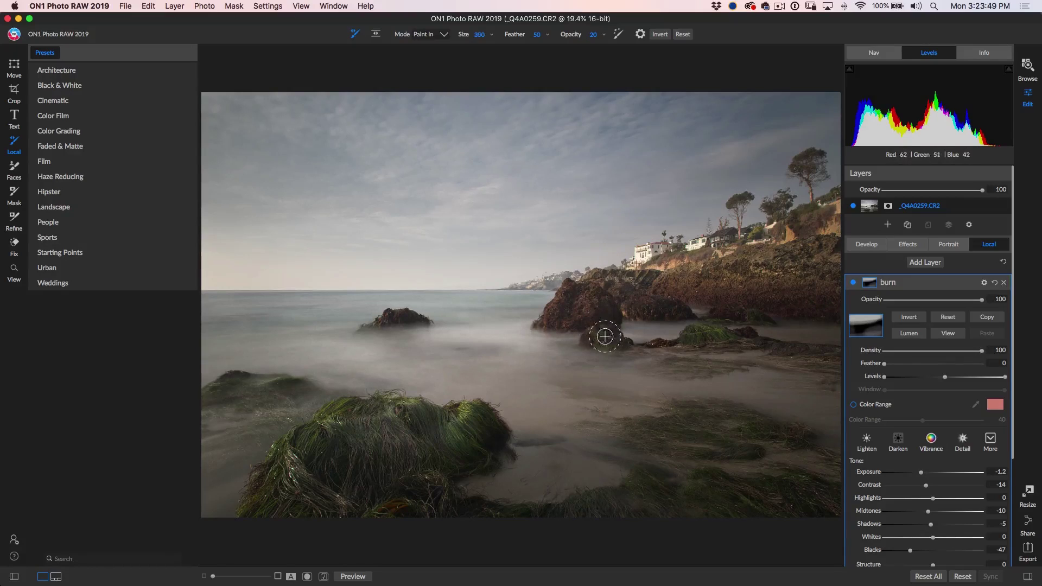
Reduce the brush to size 200 and burn in the small rock in the water
key(bracketleft)
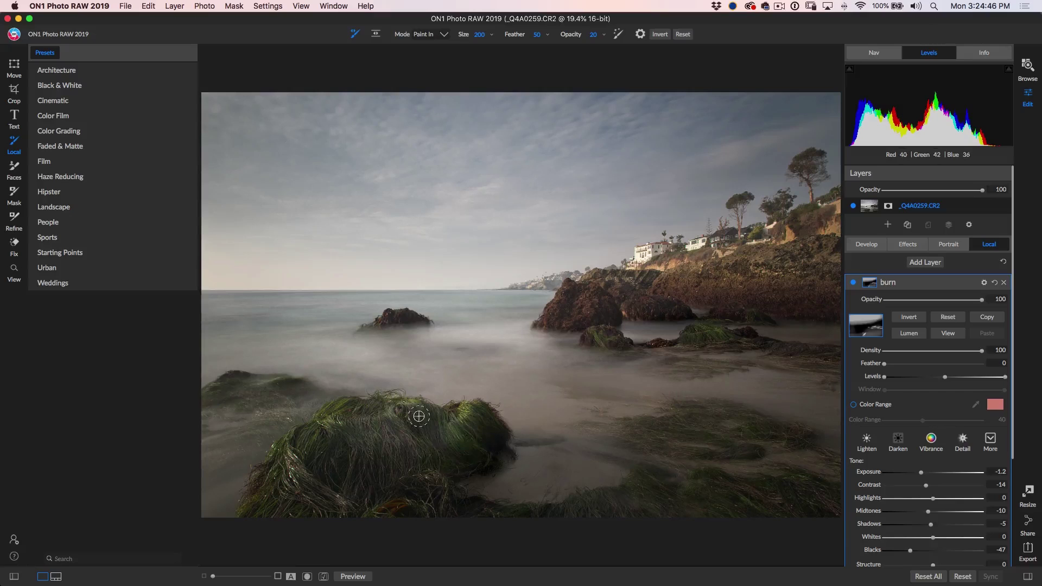
mouse_move(391, 328)
mouse_down()
mouse_move(429, 325)
mouse_move(376, 336)
mouse_up()
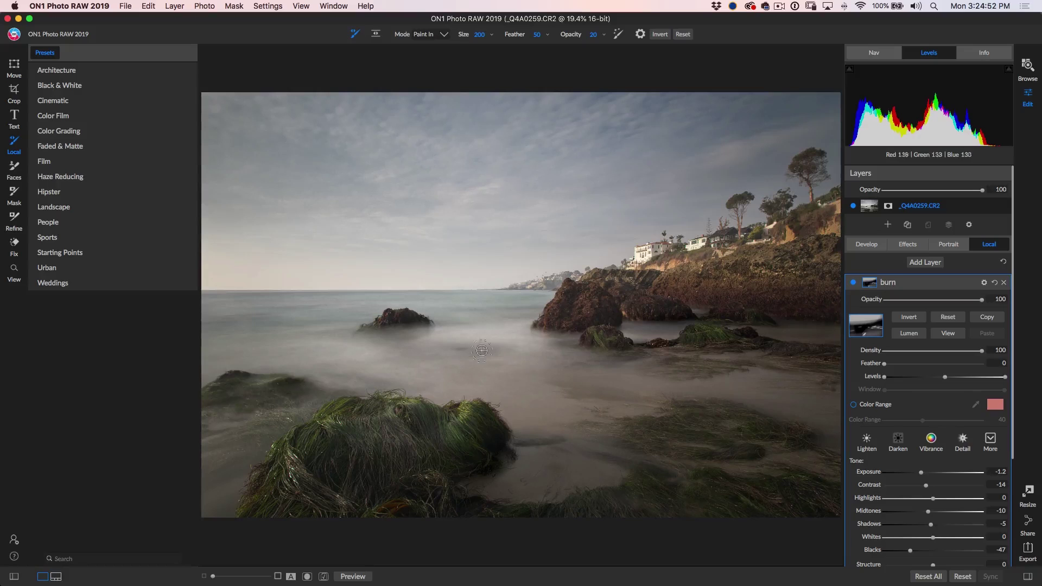
Shrink the burn brush to size 100 and toggle the burn layer to compare its effect
click(854, 284)
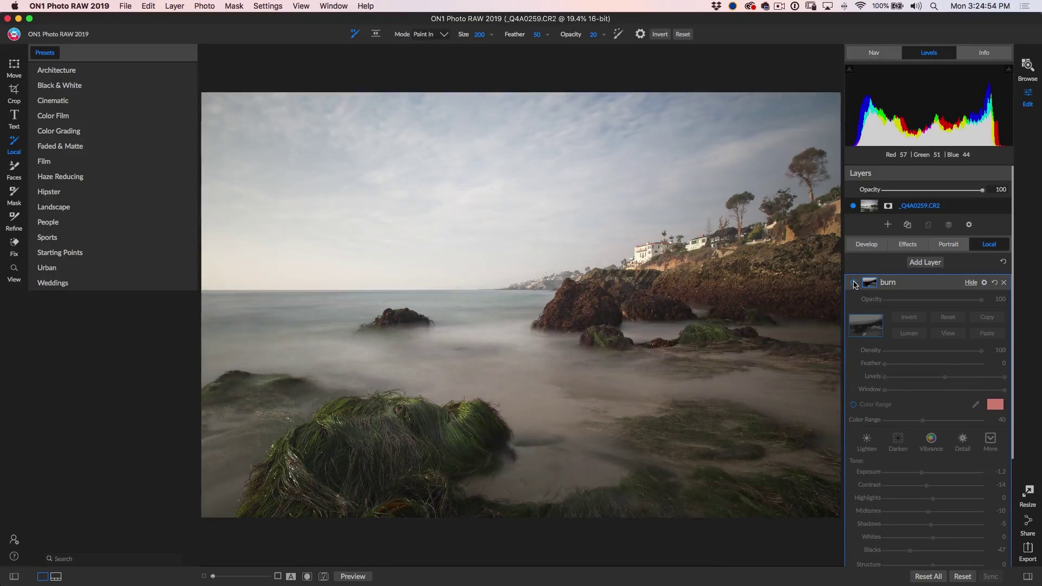
click(854, 283)
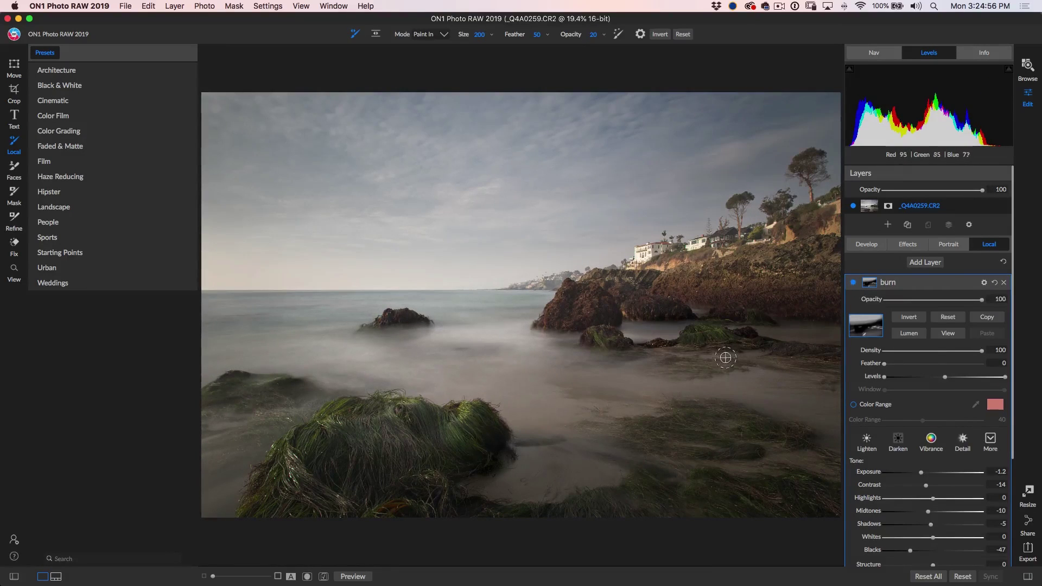
key(bracketleft)
key(bracketleft)
click(853, 283)
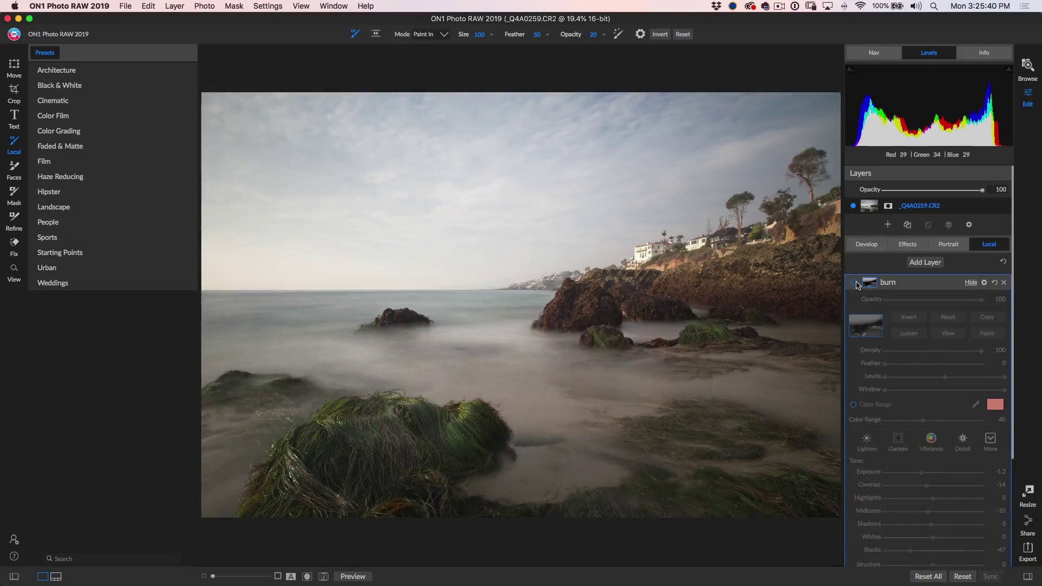
click(853, 283)
click(853, 283)
click(854, 282)
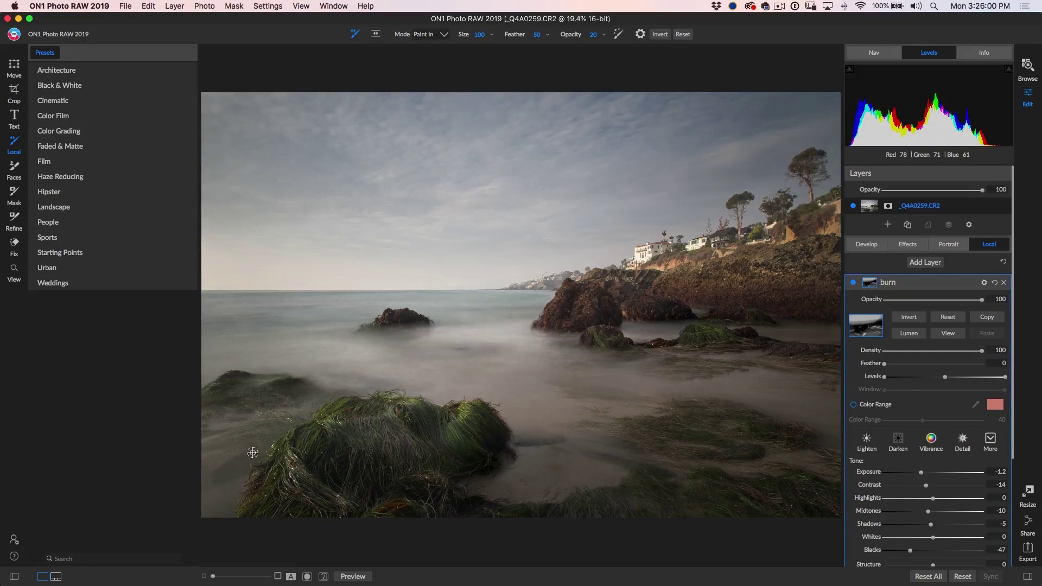
key(super+z)
mouse_move(956, 287)
click(854, 283)
Turn the burn layer back on, enable the dodge layer, and invert its mask for painting in
click(854, 283)
click(971, 284)
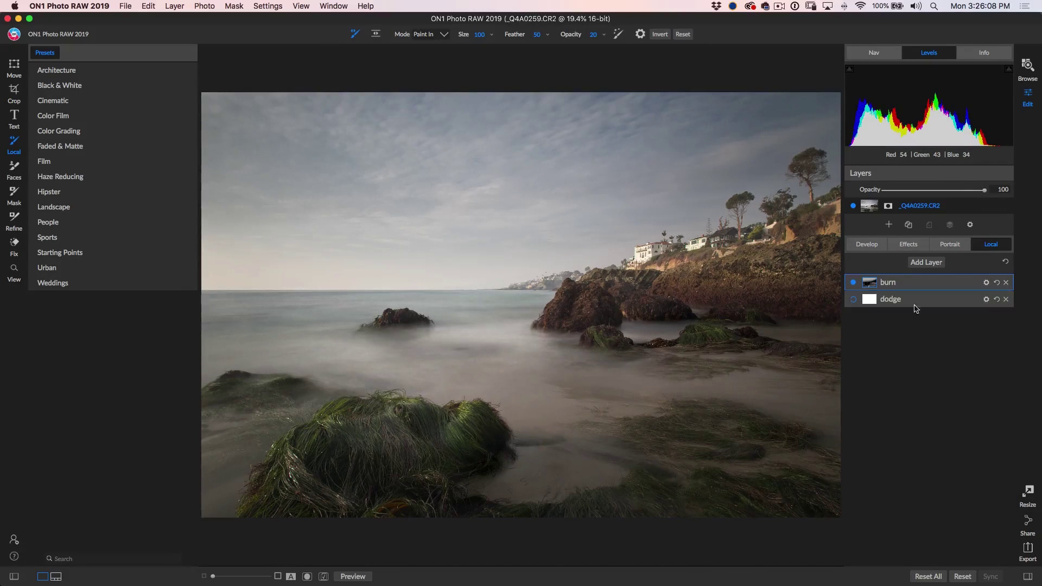
click(854, 299)
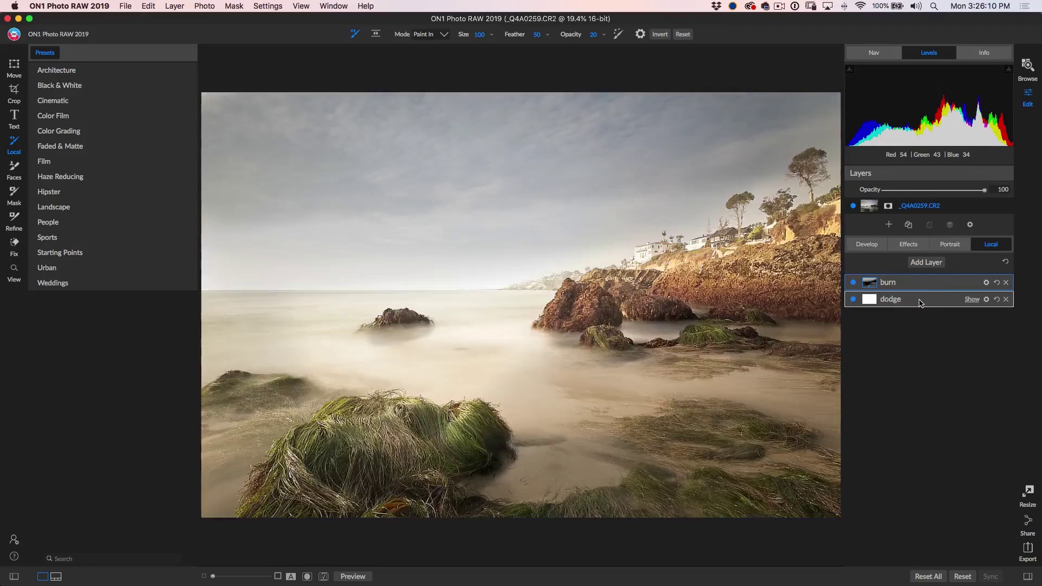
click(871, 303)
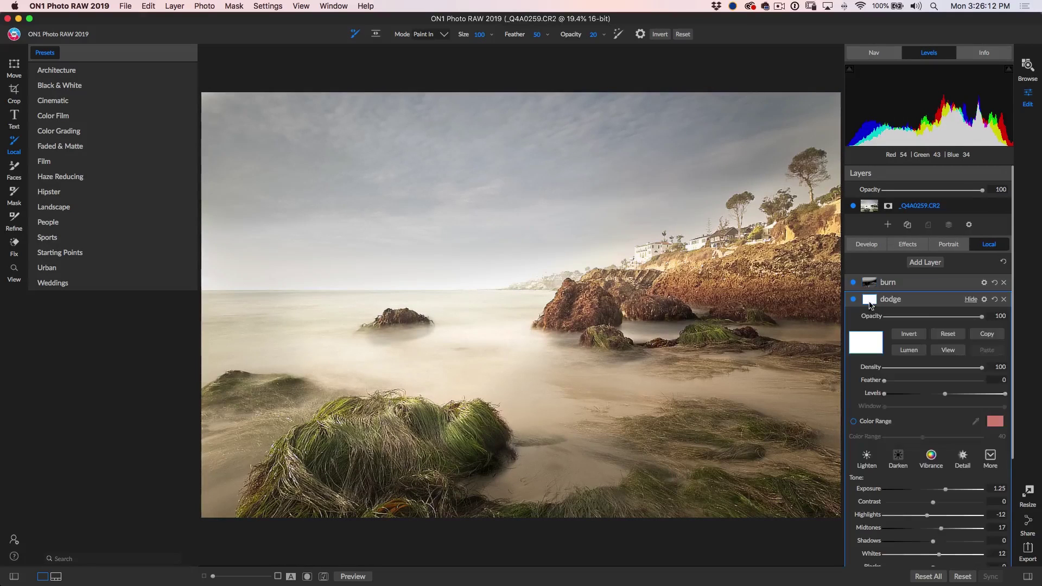
click(903, 334)
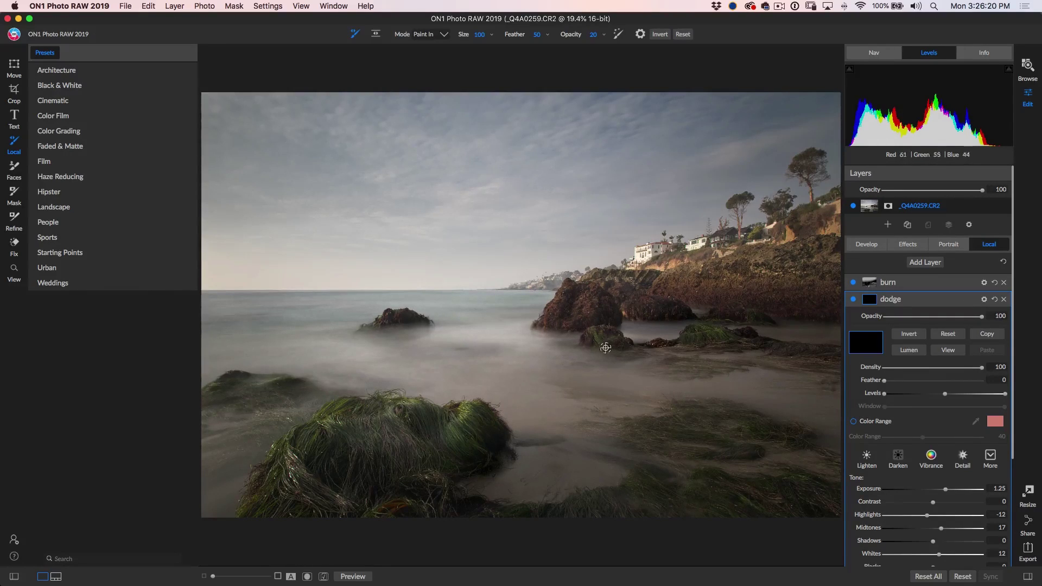
Dodge the misty sea with broad strokes at brush size 600, then hide the dodge layer to compare
key(bracketright)
key(bracketright)
key(bracketright)
key(bracketright)
key(bracketright)
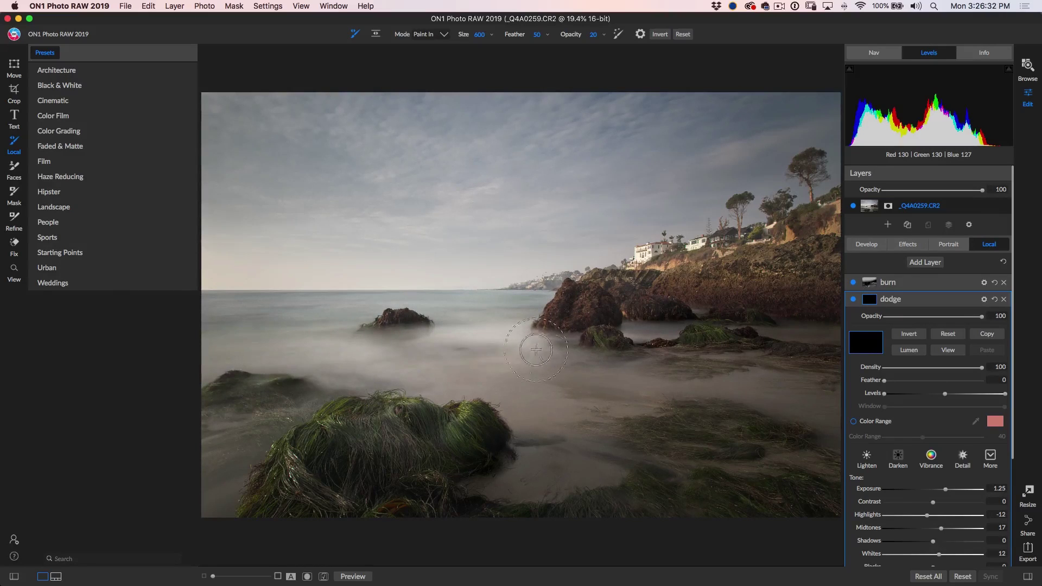
mouse_move(601, 354)
mouse_down()
mouse_move(215, 374)
mouse_move(293, 342)
mouse_move(212, 334)
mouse_move(570, 304)
mouse_move(204, 312)
mouse_up()
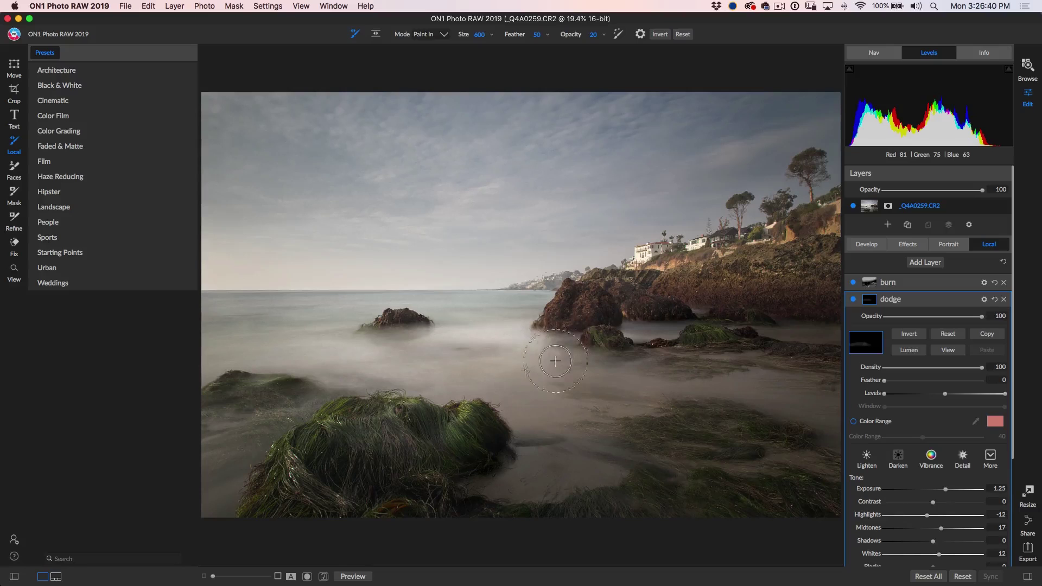
drag(453, 385, 530, 367)
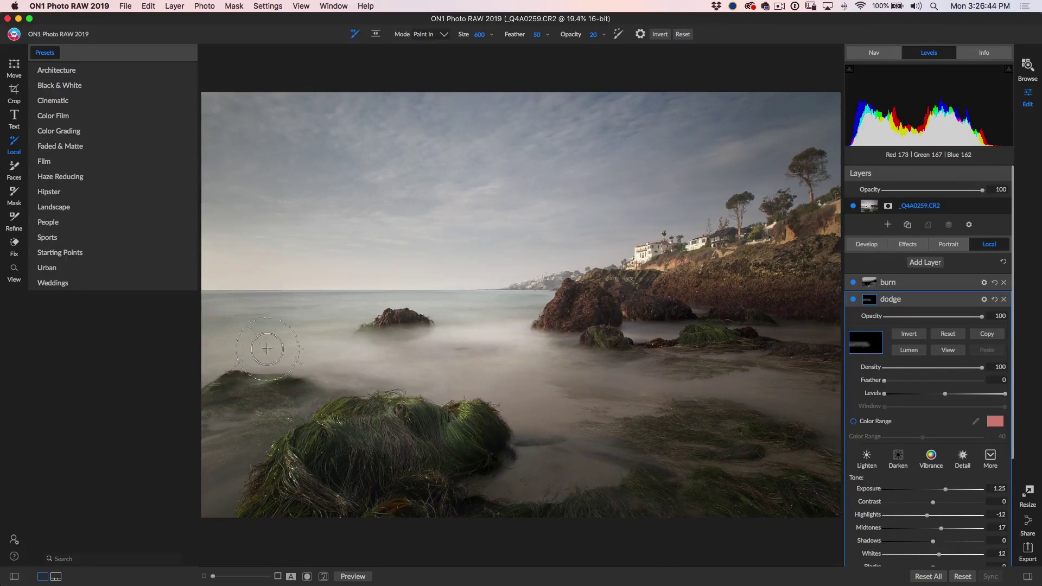
mouse_move(539, 346)
mouse_down()
mouse_move(225, 348)
mouse_move(359, 316)
mouse_move(549, 306)
mouse_move(168, 336)
mouse_up()
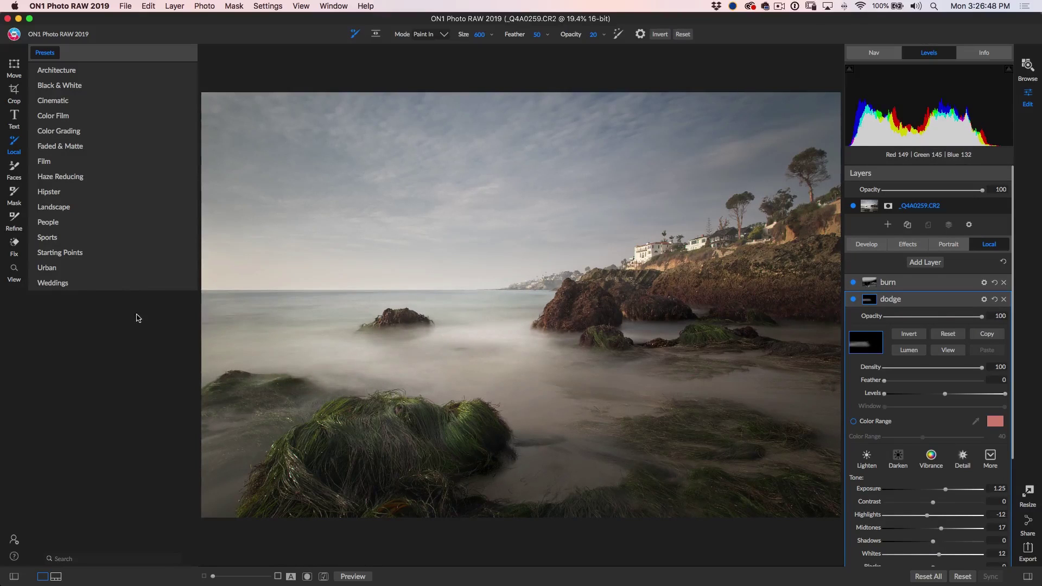
mouse_move(253, 319)
mouse_down()
mouse_move(490, 341)
mouse_move(618, 321)
mouse_move(545, 362)
mouse_move(614, 363)
mouse_move(537, 332)
mouse_move(520, 334)
mouse_move(485, 369)
mouse_move(727, 255)
mouse_move(768, 260)
mouse_move(823, 237)
mouse_move(812, 255)
mouse_move(684, 315)
mouse_move(371, 438)
mouse_move(234, 399)
mouse_move(338, 452)
mouse_move(536, 410)
mouse_move(611, 349)
mouse_move(635, 303)
mouse_move(694, 308)
mouse_move(473, 361)
mouse_move(571, 358)
mouse_move(503, 367)
mouse_move(472, 362)
mouse_move(564, 358)
mouse_move(297, 355)
mouse_up()
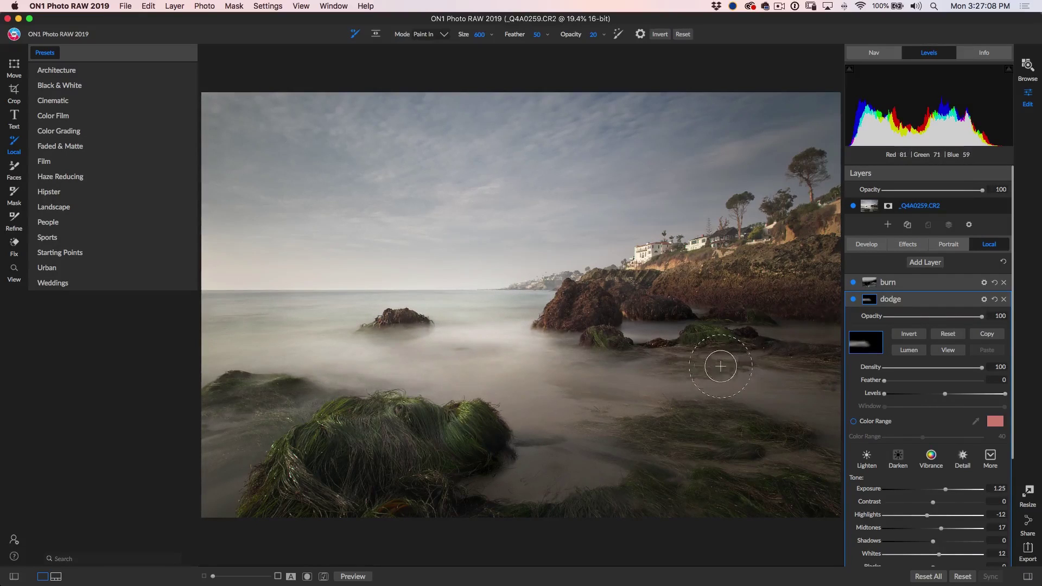
click(851, 300)
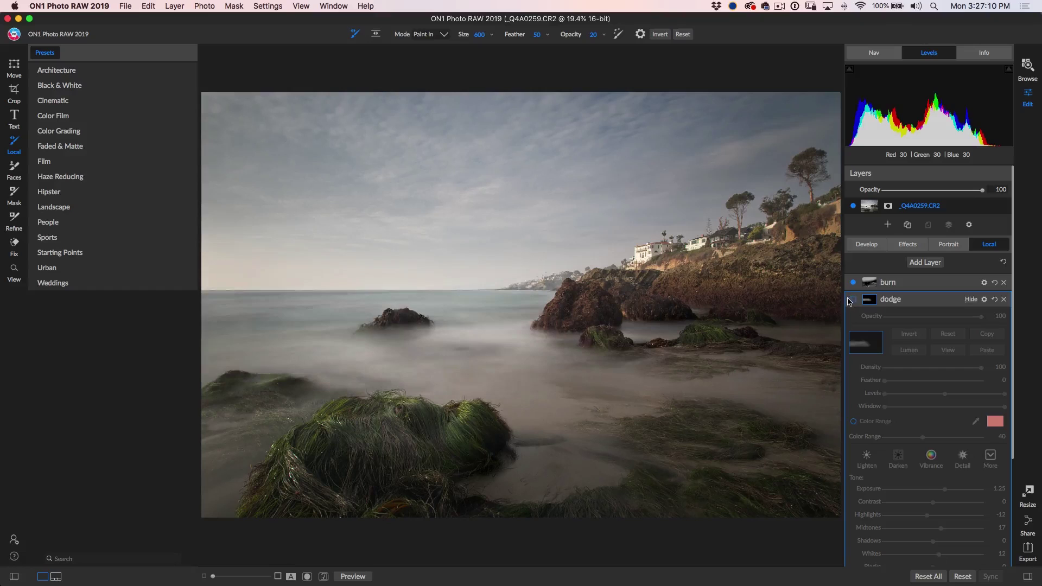
Compare the dodge layer on and off, leave it on, and shrink the brush toward size 80
click(852, 300)
click(853, 300)
click(854, 300)
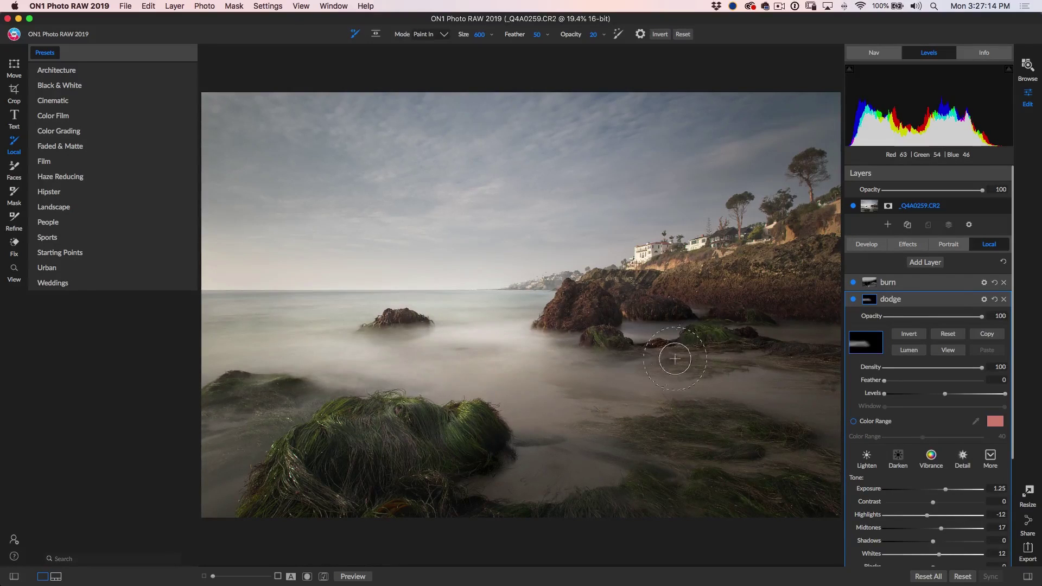
key(bracketleft)
key(bracketleft)
key(bracketleft)
key(bracketleft)
key(bracketleft)
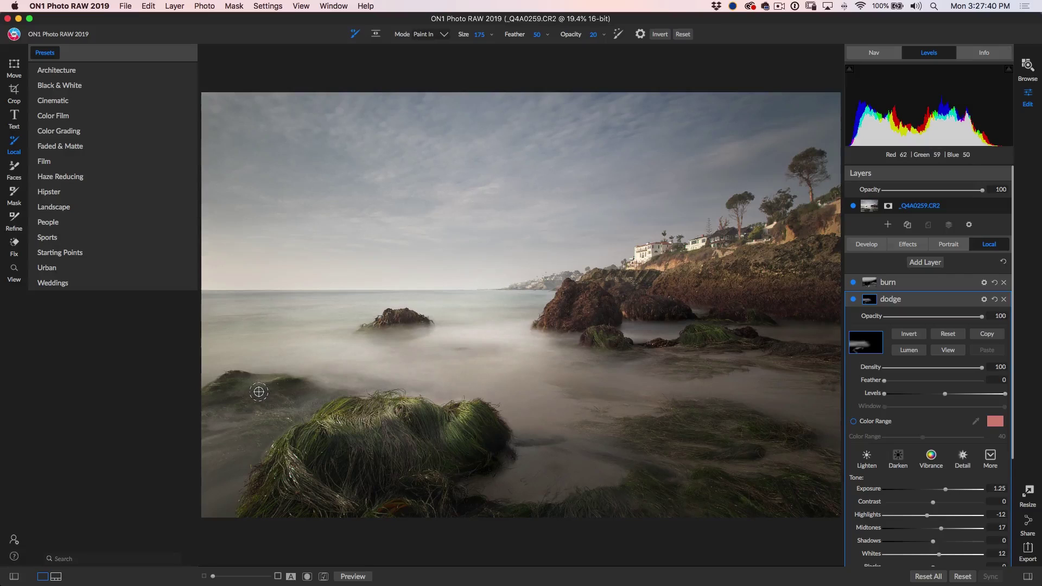
key(bracketleft)
key(bracketleft)
key(bracketleft)
key(bracketleft)
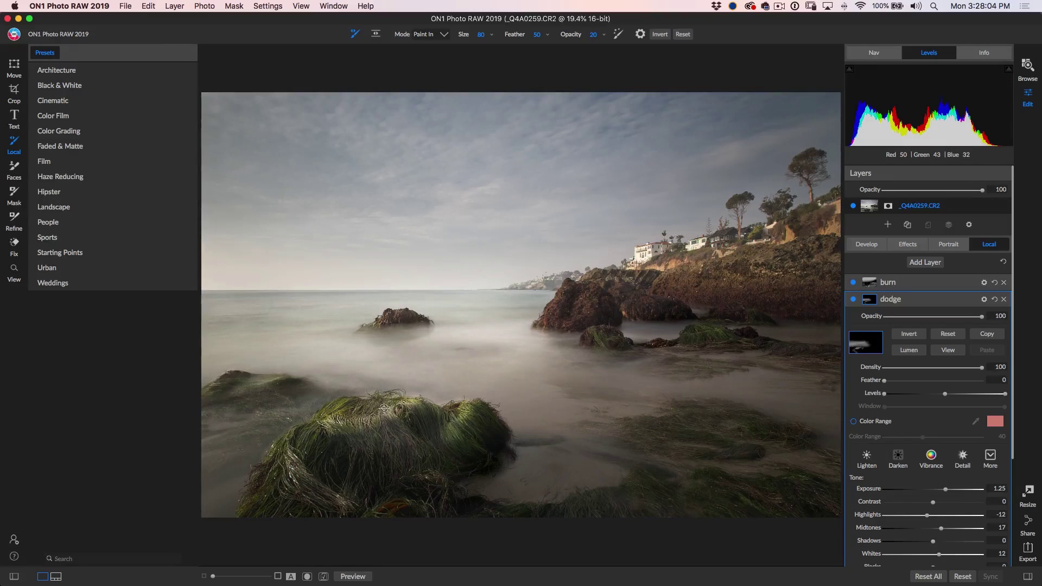
Undo the last dodge stroke and switch the brush Mode to Paint Out
key(super+z)
click(444, 35)
click(430, 46)
Return the brush Mode to Paint In and brighten the cliff beneath the houses
click(433, 36)
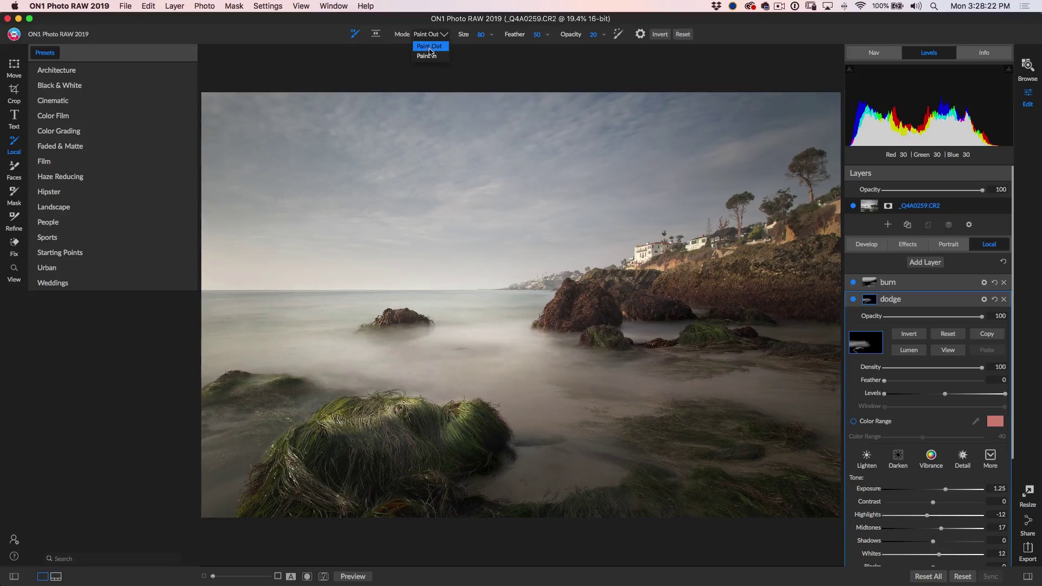
click(428, 56)
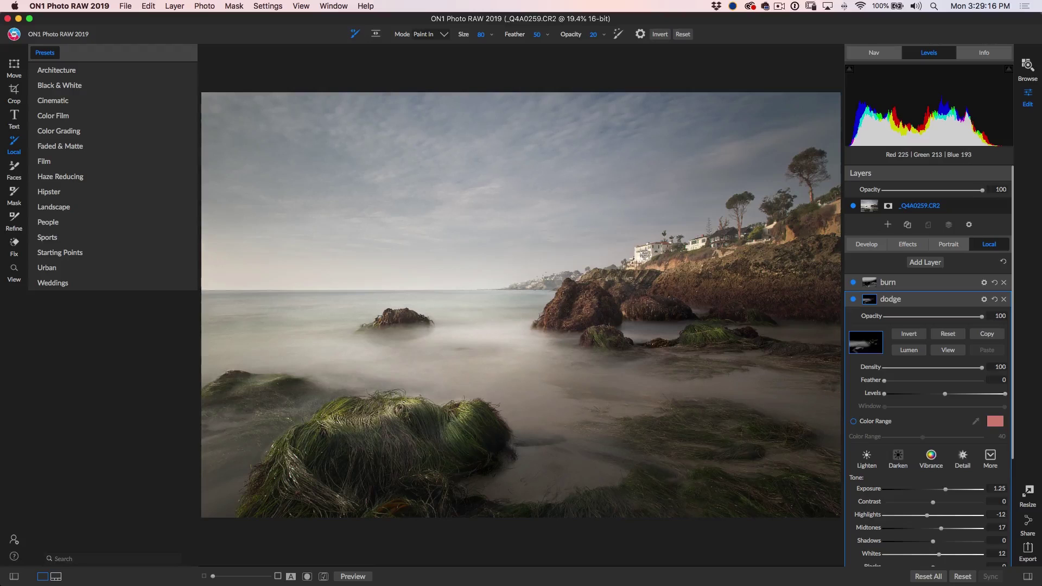
mouse_move(647, 264)
mouse_down()
mouse_move(726, 236)
mouse_move(649, 273)
mouse_move(699, 255)
mouse_up()
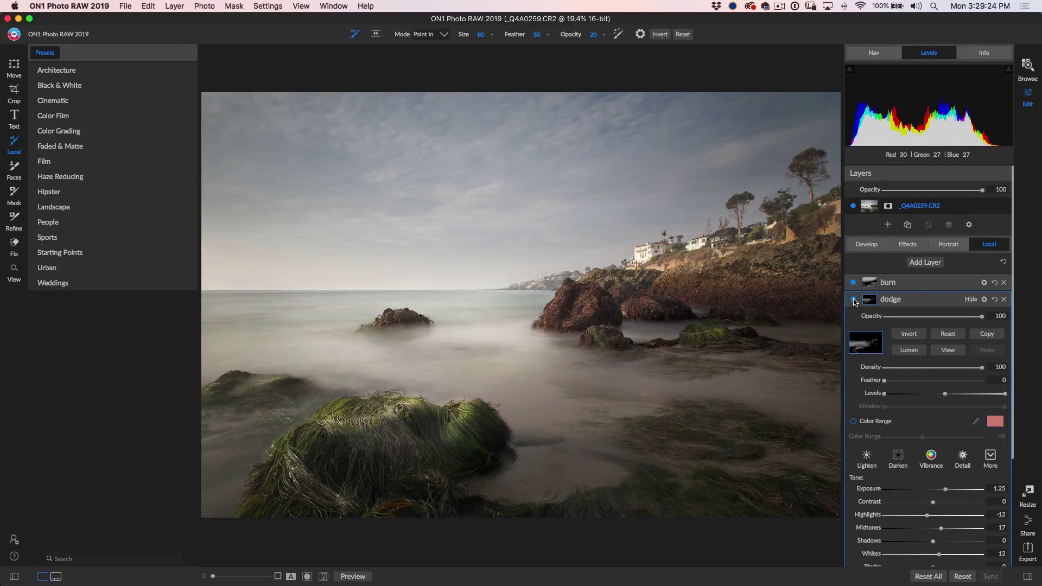
click(854, 300)
click(854, 301)
key(bracketright)
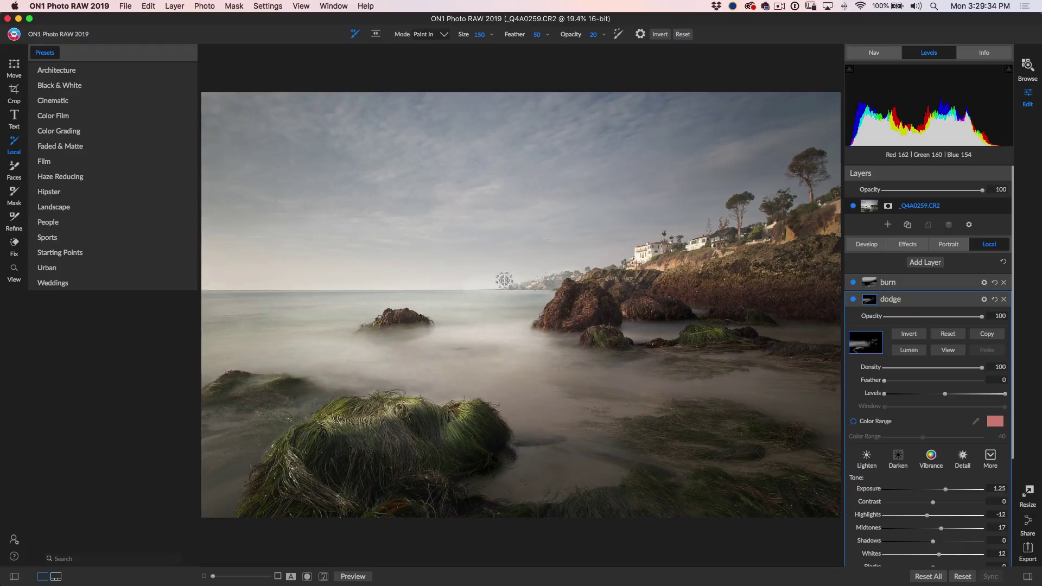
Enlarge the dodge brush to 350 and hide then show the dodge layer to compare
key(bracketright)
key(bracketright)
key(bracketright)
key(bracketright)
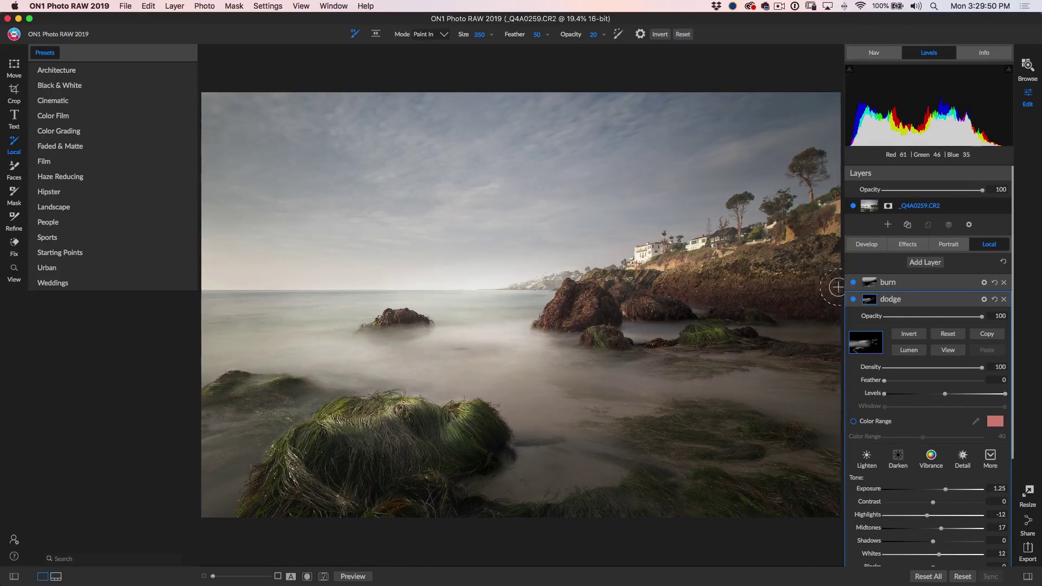
click(853, 299)
click(853, 299)
click(362, 578)
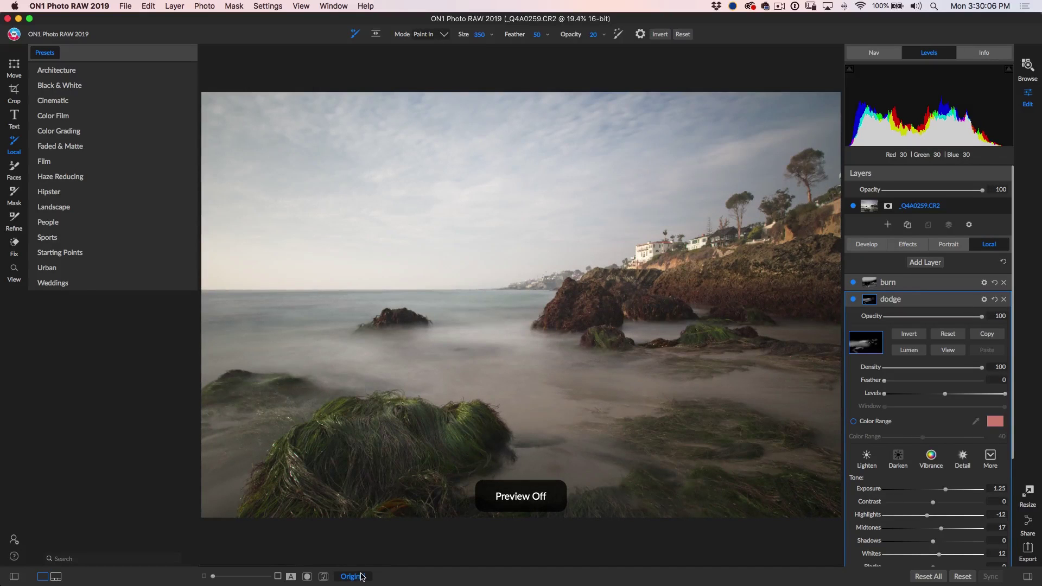
click(362, 577)
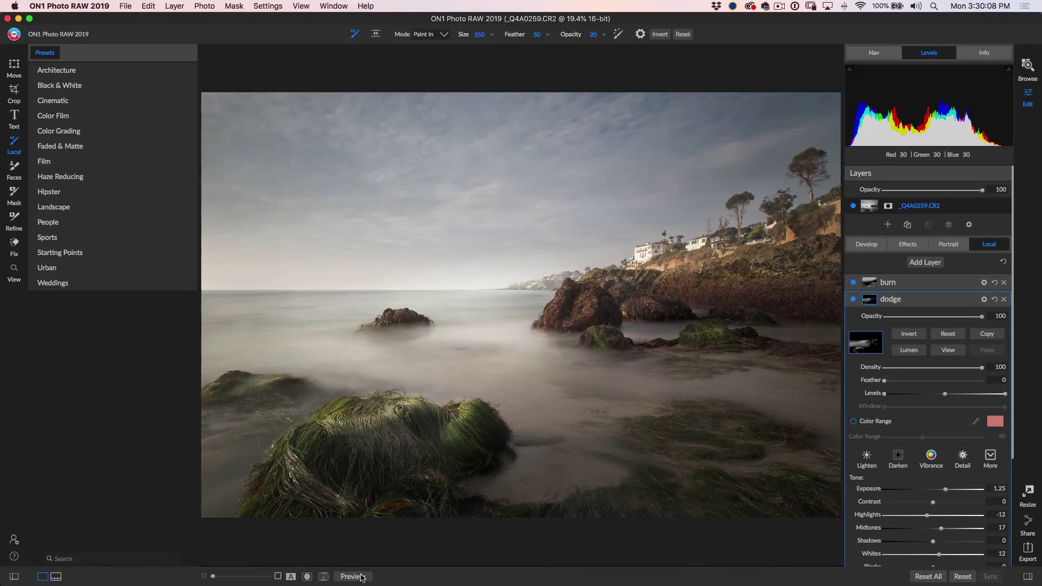
click(359, 578)
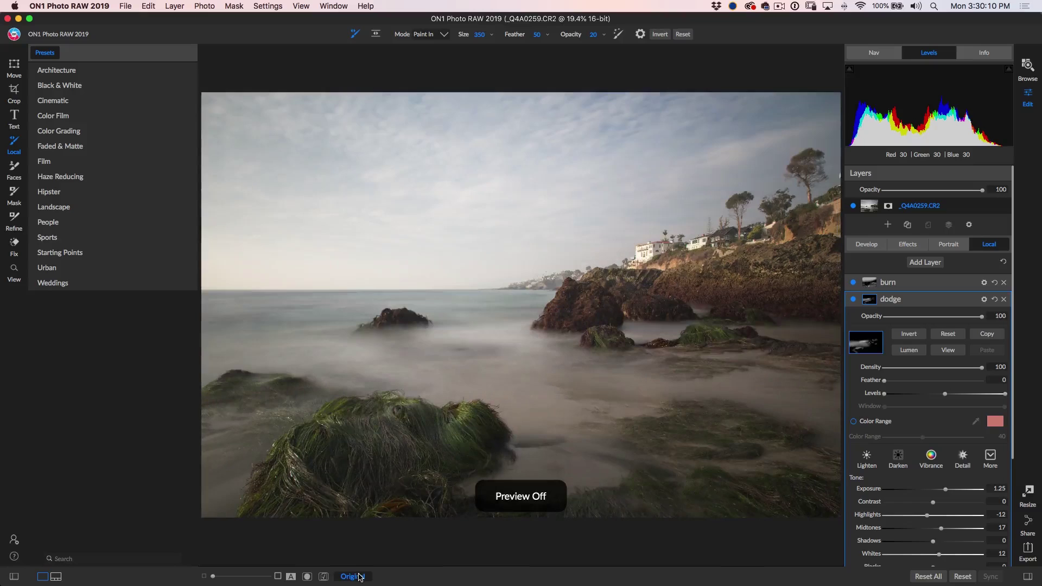
click(362, 578)
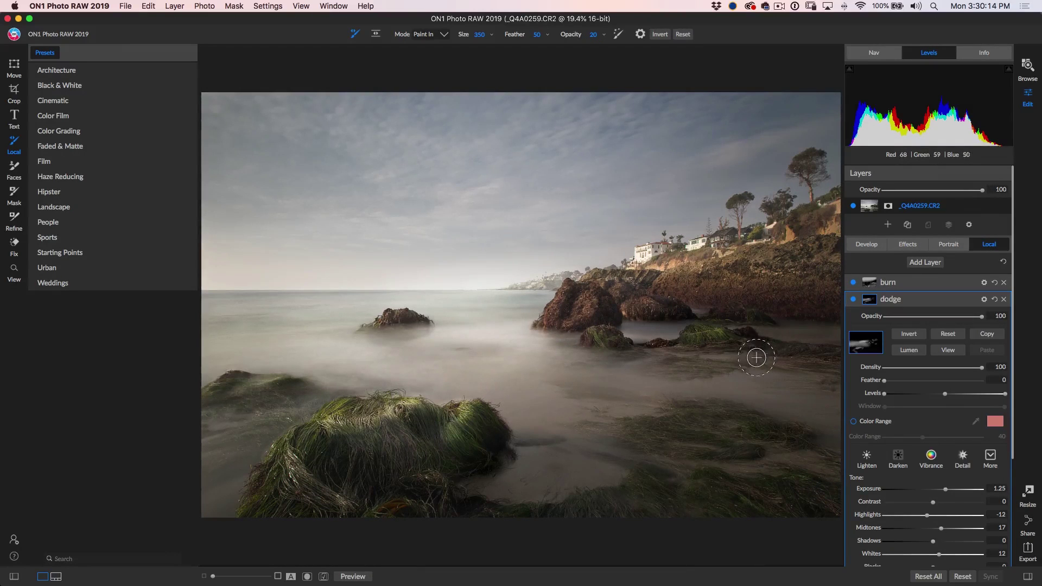
In Develop's Tone & Color, set Highlights -62 and Blacks -24, lower Whites, and cool Temperature to 4950
click(867, 245)
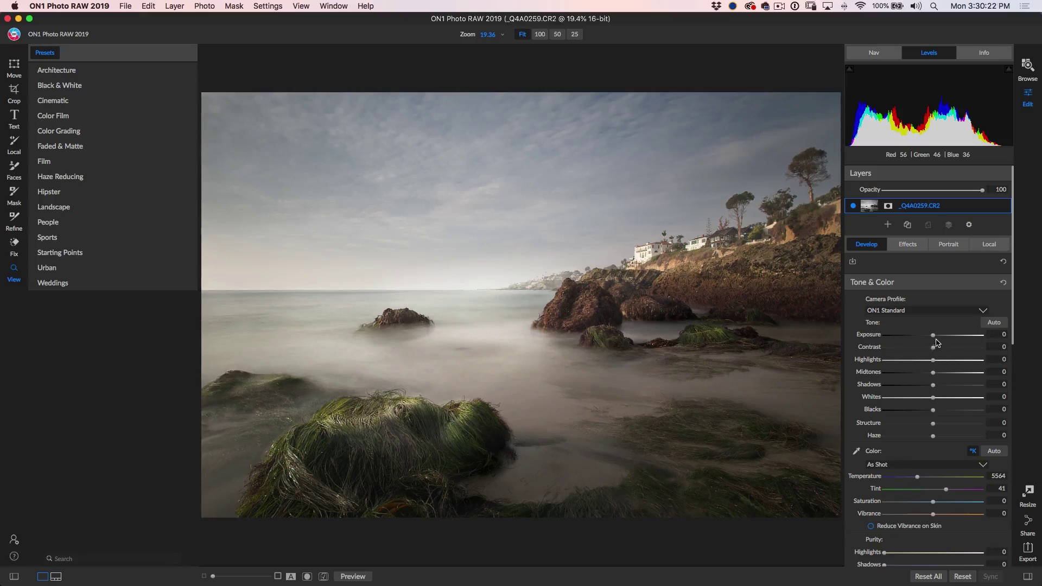
drag(930, 362, 936, 337)
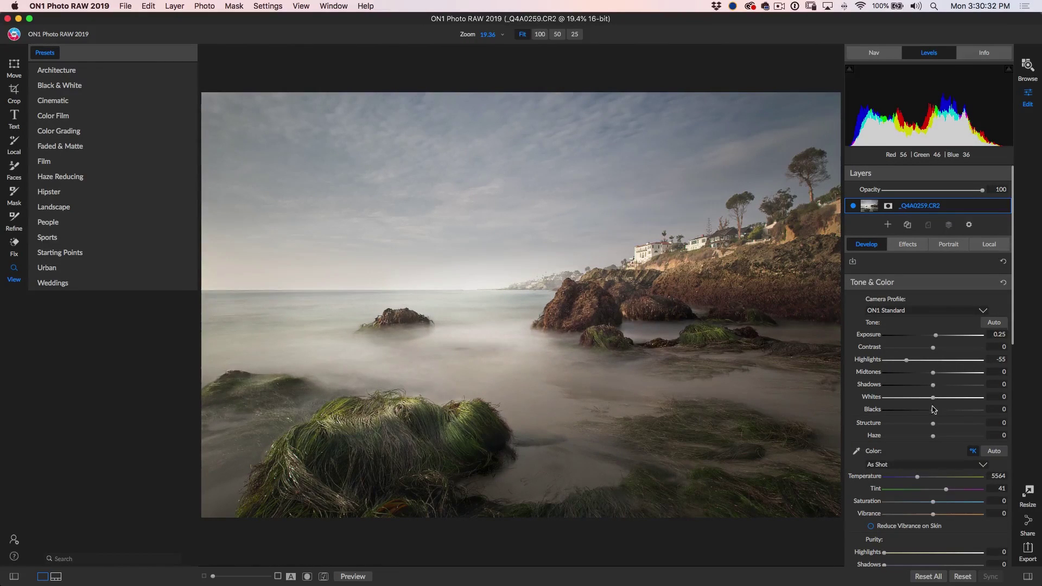
drag(925, 412, 939, 398)
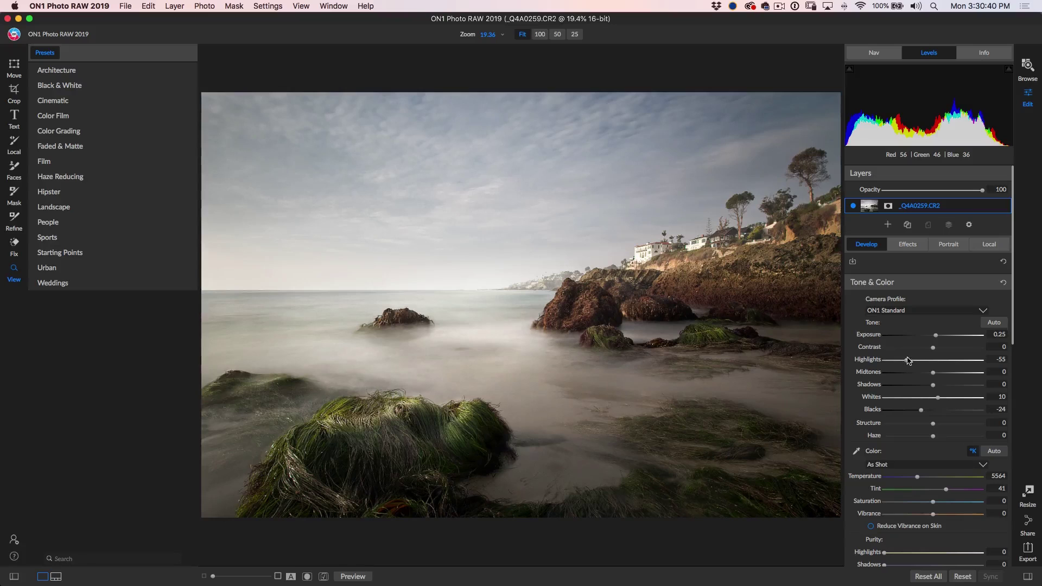
drag(907, 360, 903, 360)
mouse_move(939, 398)
mouse_down()
mouse_move(938, 376)
mouse_move(928, 376)
mouse_move(935, 386)
mouse_up()
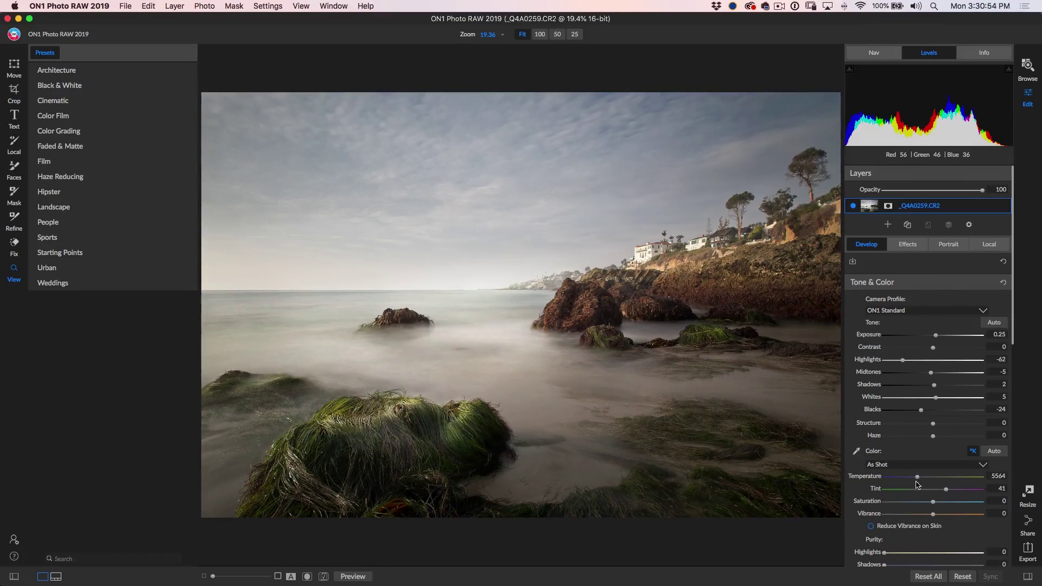
mouse_move(918, 480)
mouse_down()
mouse_move(926, 478)
mouse_move(912, 478)
mouse_up()
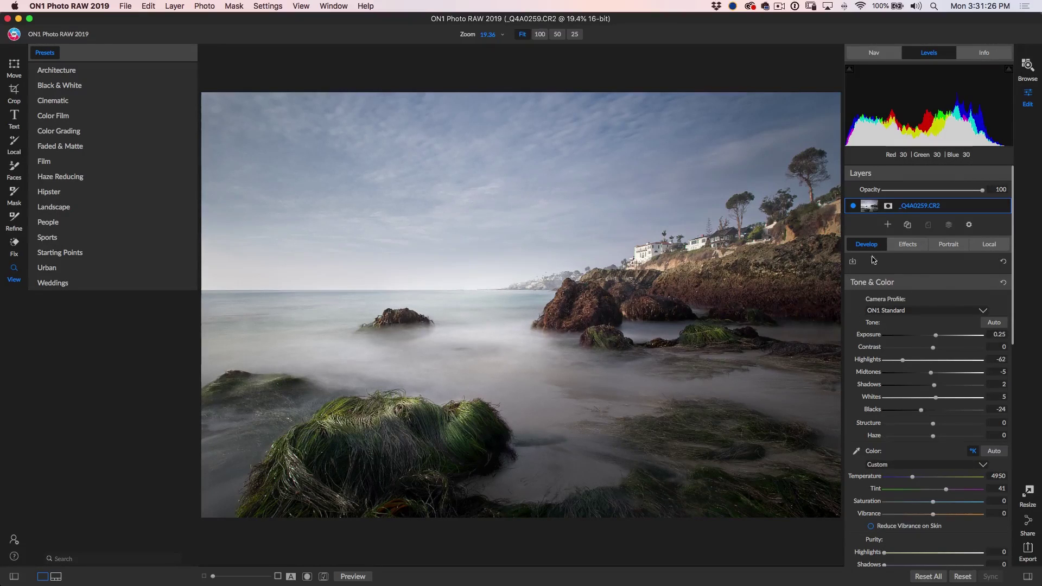
Add a Tone Enhancer filter to the photo from the Effects filter list
click(921, 251)
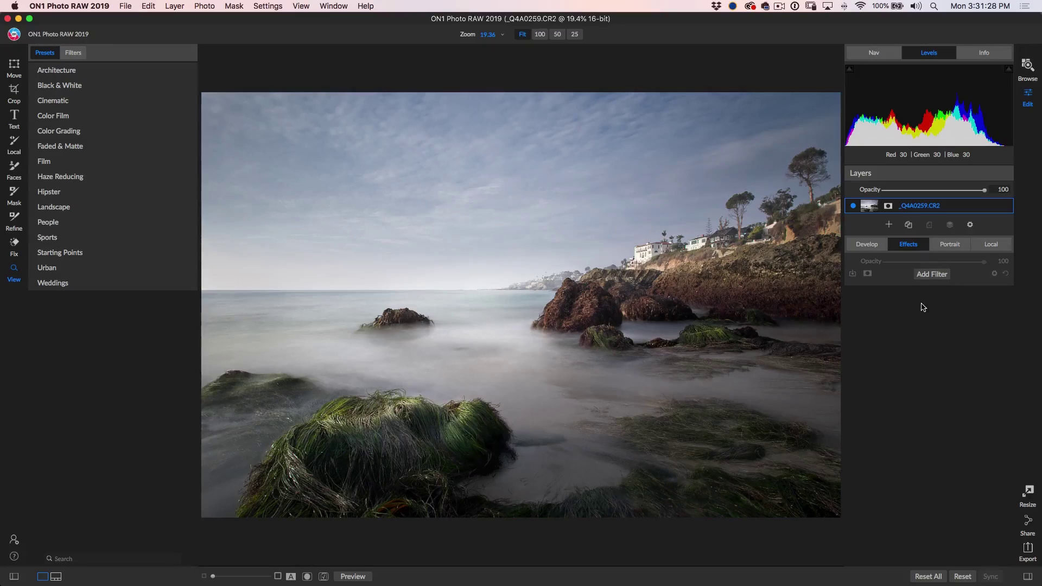
click(939, 277)
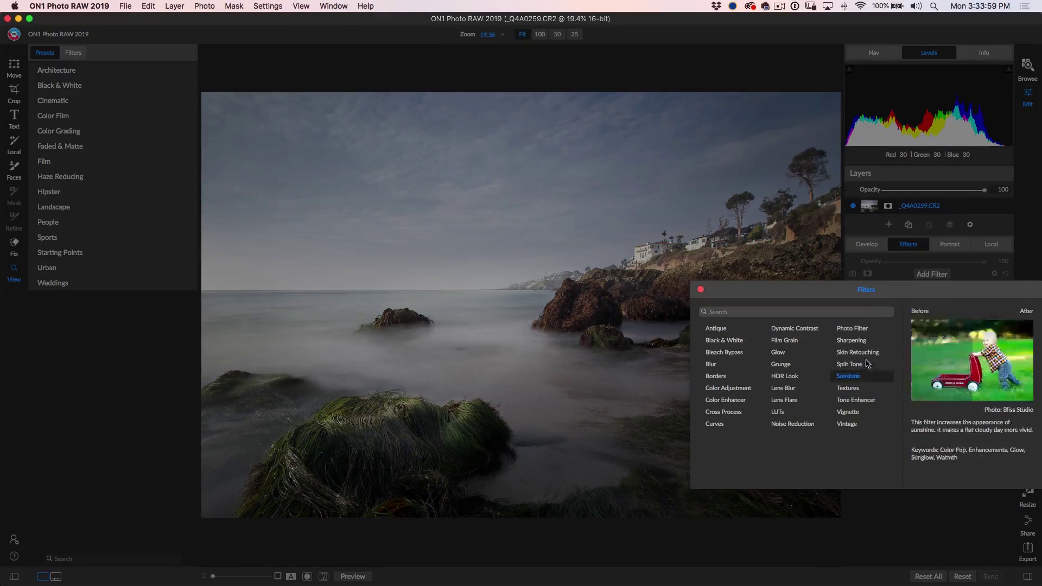
click(857, 402)
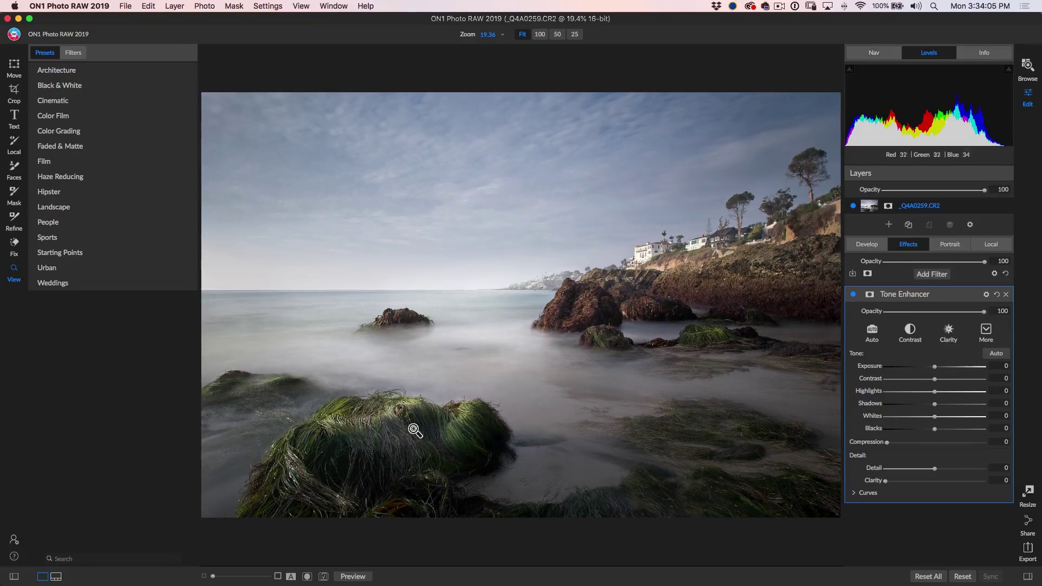
Set Tone Enhancer Exposure -0.05, Detail 14, Clarity 27 and Highlights -9, and add a mask
drag(940, 371, 936, 370)
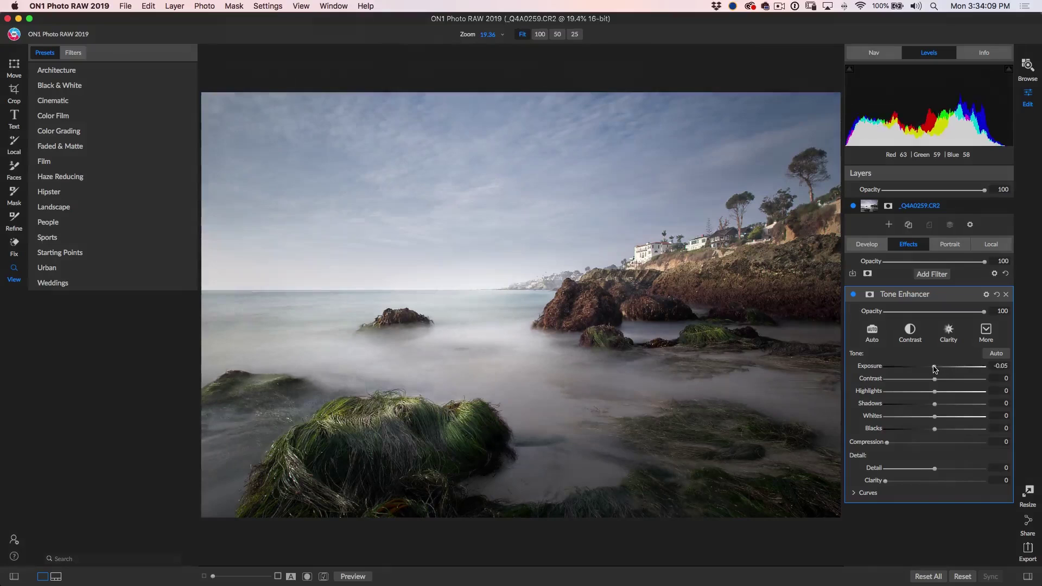
drag(934, 469, 948, 470)
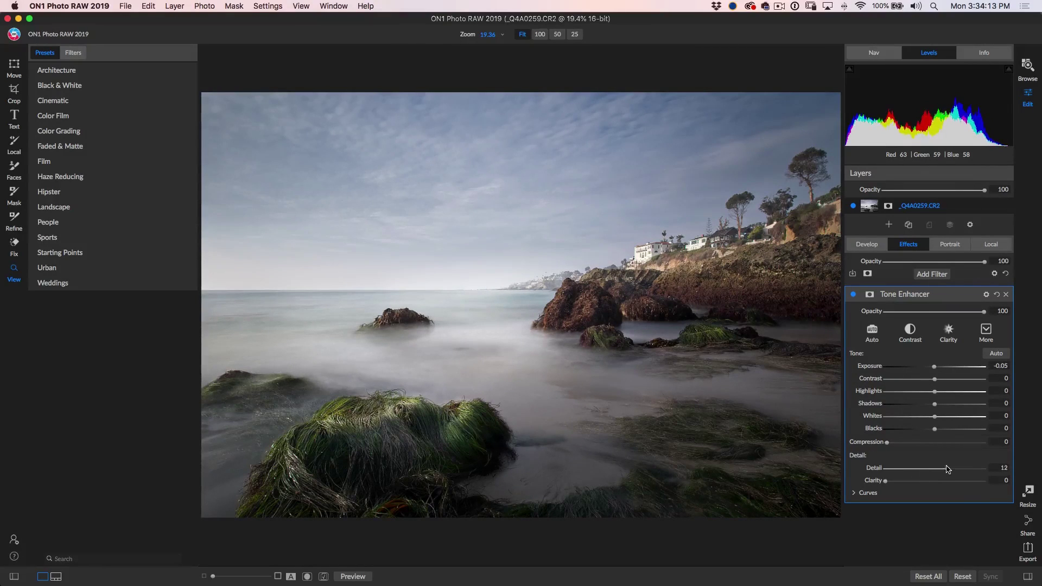
drag(887, 481, 914, 485)
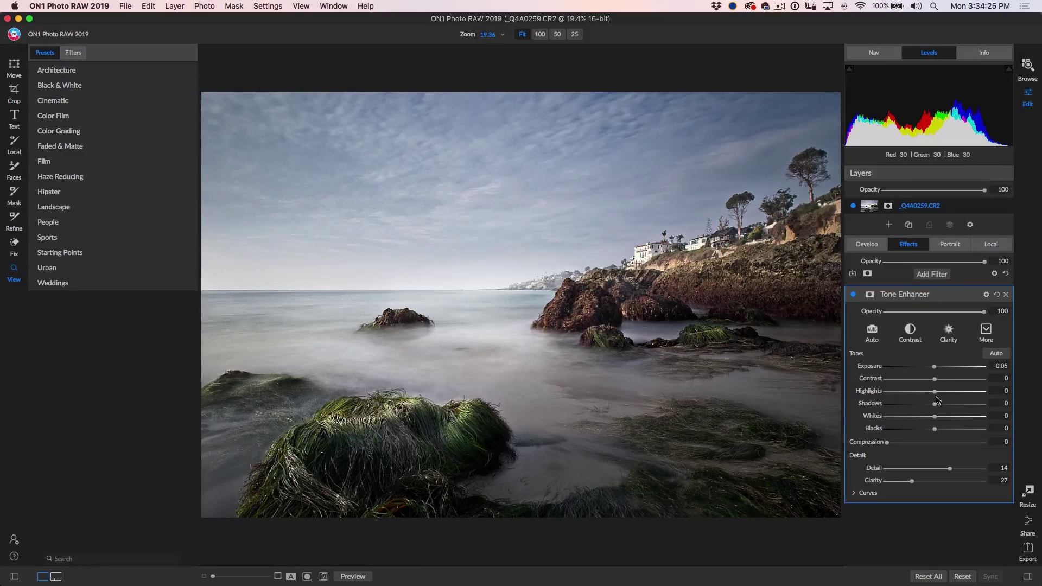
drag(935, 394, 945, 417)
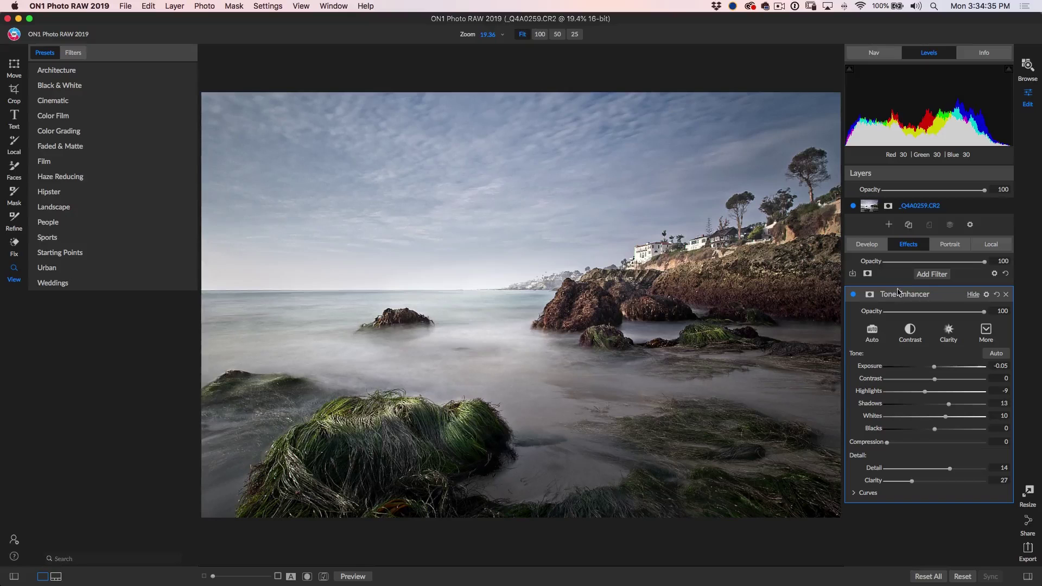
click(870, 295)
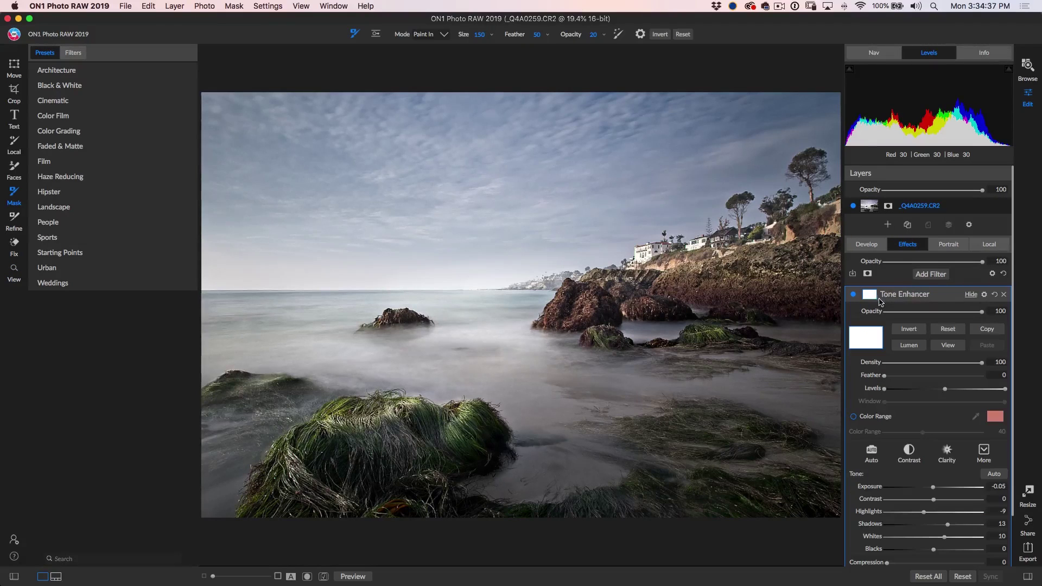
Invert the Tone Enhancer mask and set the brush to Opacity 41, pressure-driven opacity, size 400
click(905, 334)
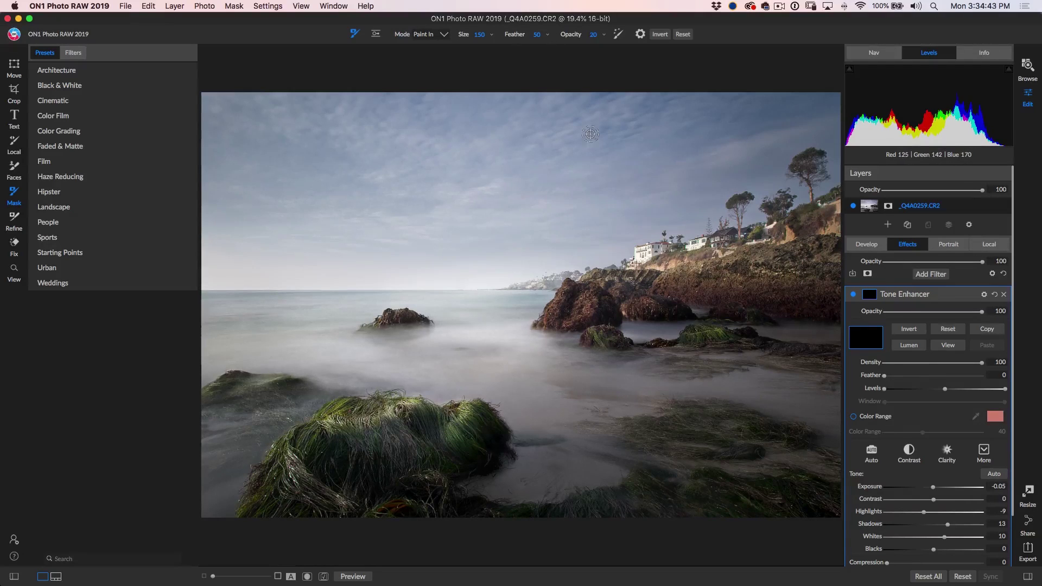
drag(575, 37, 571, 34)
drag(591, 43, 582, 44)
click(640, 35)
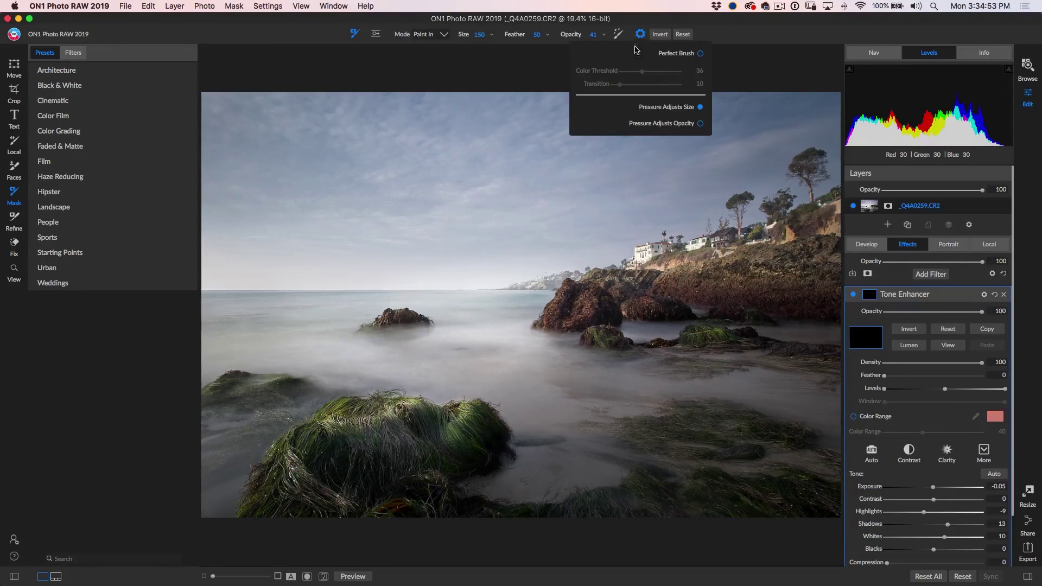
click(701, 125)
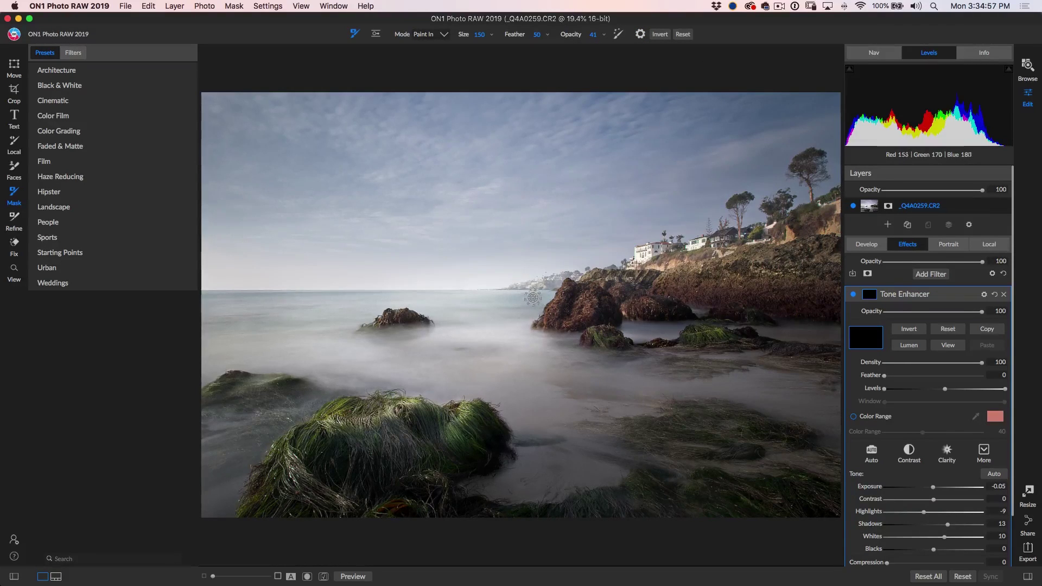
key(bracketright)
key(bracketright)
key(bracketright)
key(bracketright)
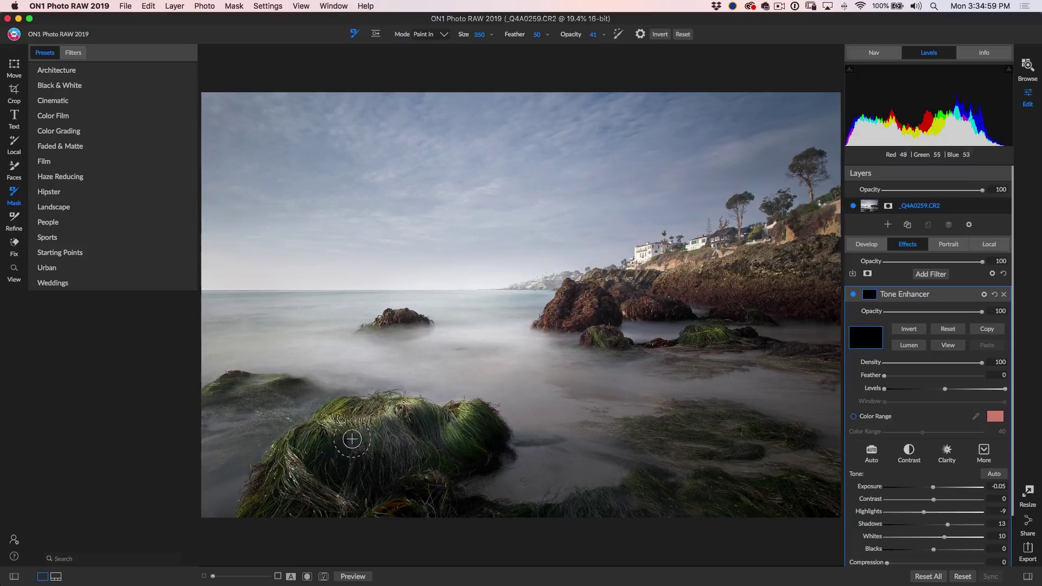
key(bracketright)
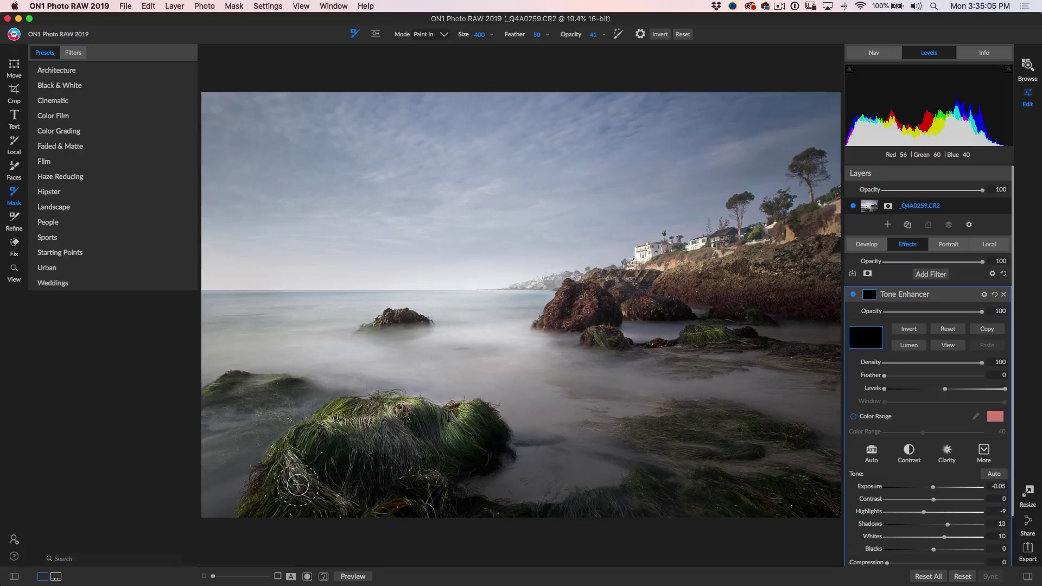
Paint the Tone Enhancer onto the large seaweed rock, then toggle it off and on to compare
mouse_move(297, 484)
mouse_down()
mouse_move(328, 453)
mouse_move(484, 414)
mouse_move(409, 443)
mouse_move(446, 429)
mouse_up()
key(bracketleft)
key(bracketleft)
key(bracketleft)
mouse_move(605, 297)
mouse_down()
mouse_move(600, 319)
mouse_move(596, 310)
mouse_move(581, 316)
mouse_up()
mouse_move(630, 307)
mouse_down()
mouse_move(661, 312)
mouse_move(657, 303)
mouse_move(685, 311)
mouse_move(642, 308)
mouse_move(588, 340)
mouse_move(619, 338)
mouse_move(591, 337)
mouse_move(603, 330)
mouse_move(583, 339)
mouse_move(602, 331)
mouse_move(669, 342)
mouse_move(724, 335)
mouse_move(691, 341)
mouse_up()
click(855, 295)
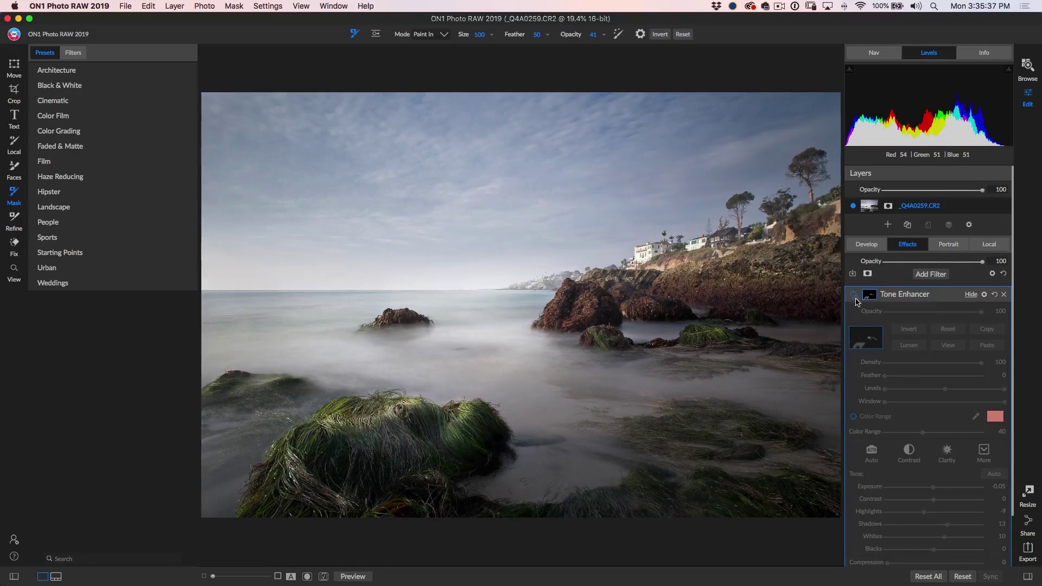
click(856, 295)
click(855, 295)
click(855, 294)
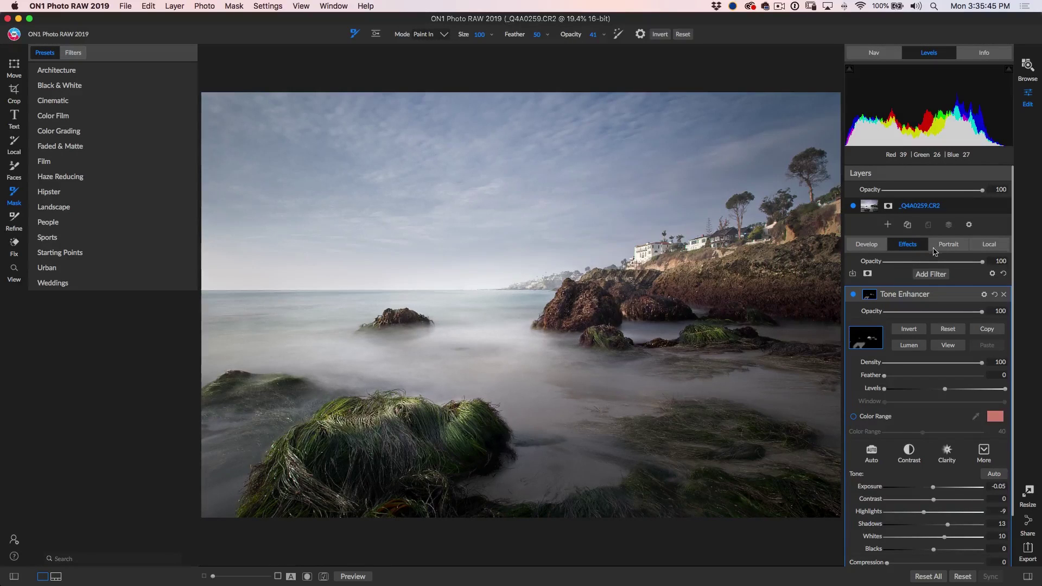
Add a Vignette filter, darken the edges, and compare the Soft and Normal types
click(934, 275)
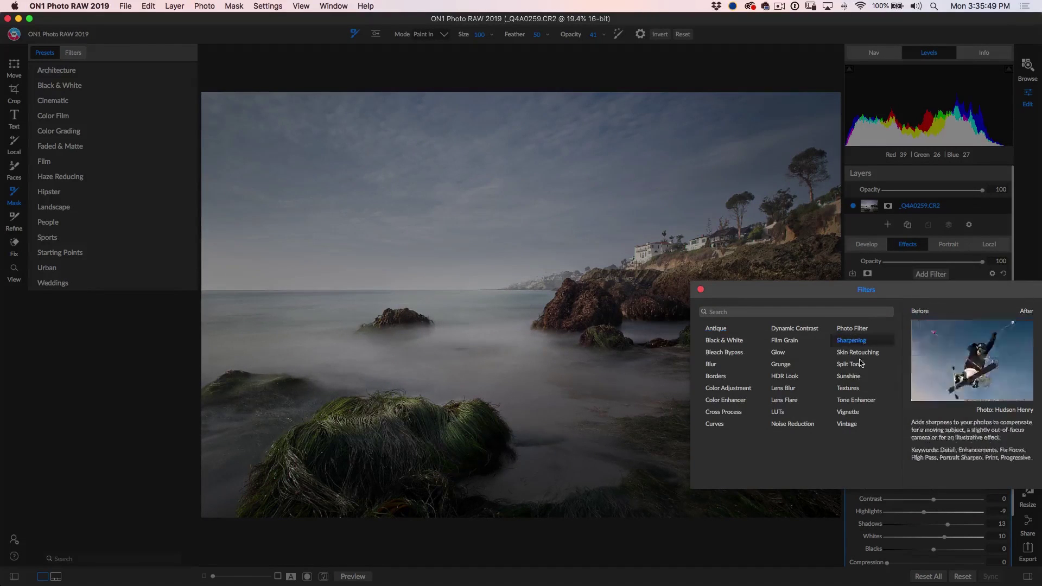
click(854, 412)
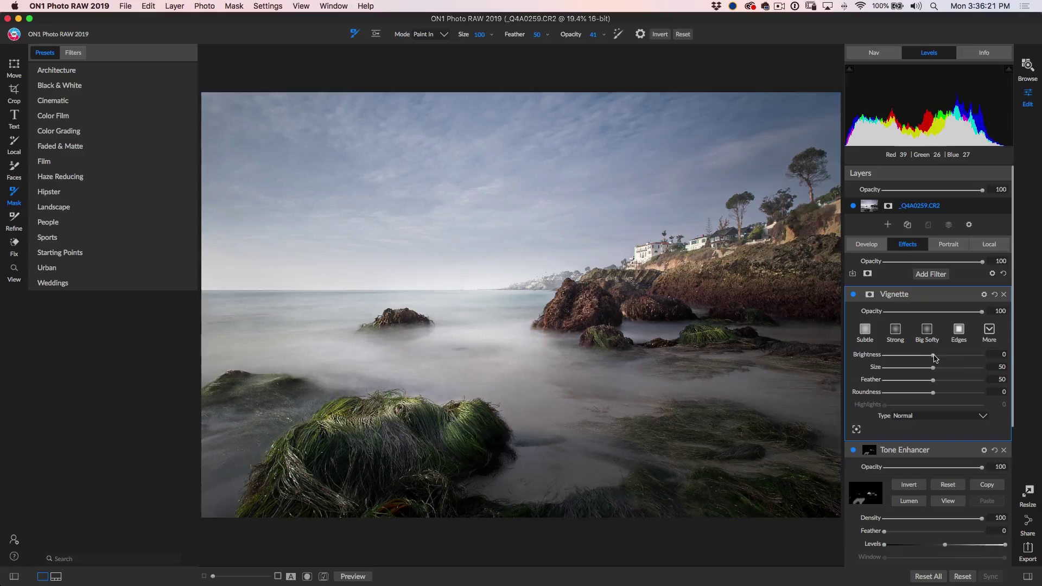
drag(934, 356, 900, 362)
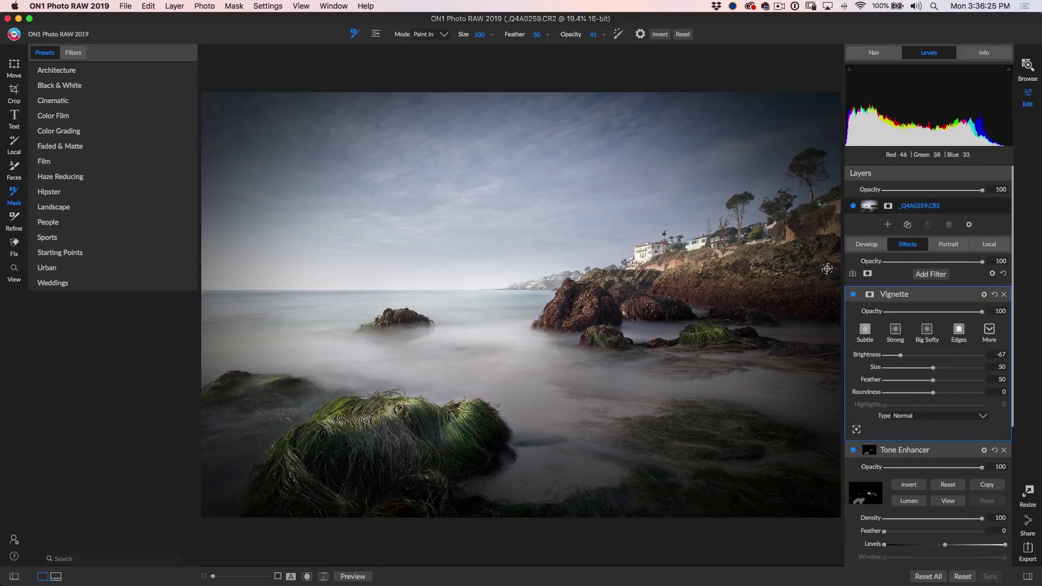
click(910, 419)
click(914, 445)
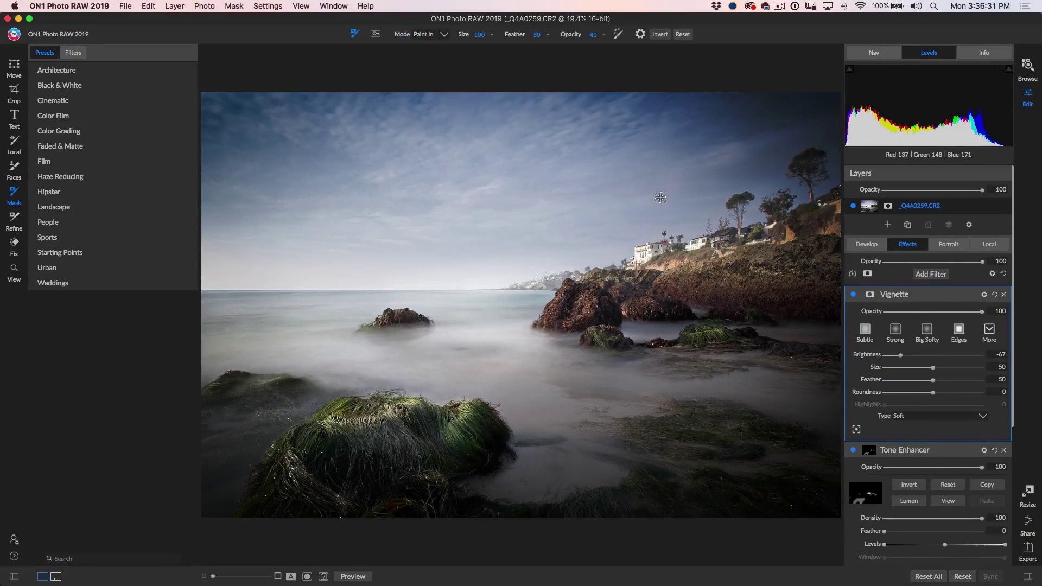
click(926, 418)
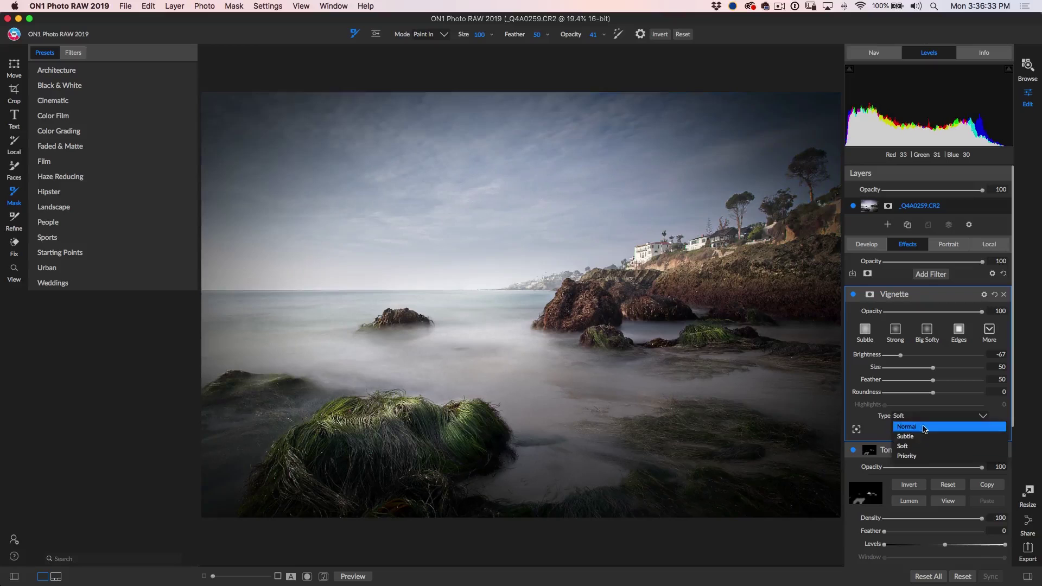
click(924, 429)
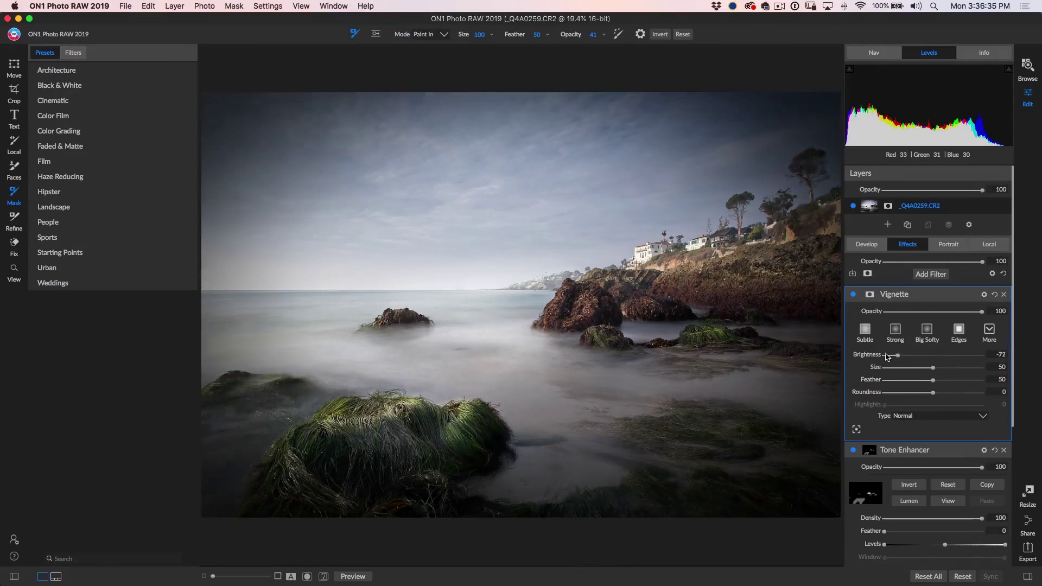
Try the Subtle, Soft and Priority vignette types, settling on Soft with Brightness -49 and Size 52
drag(900, 355, 875, 358)
click(915, 417)
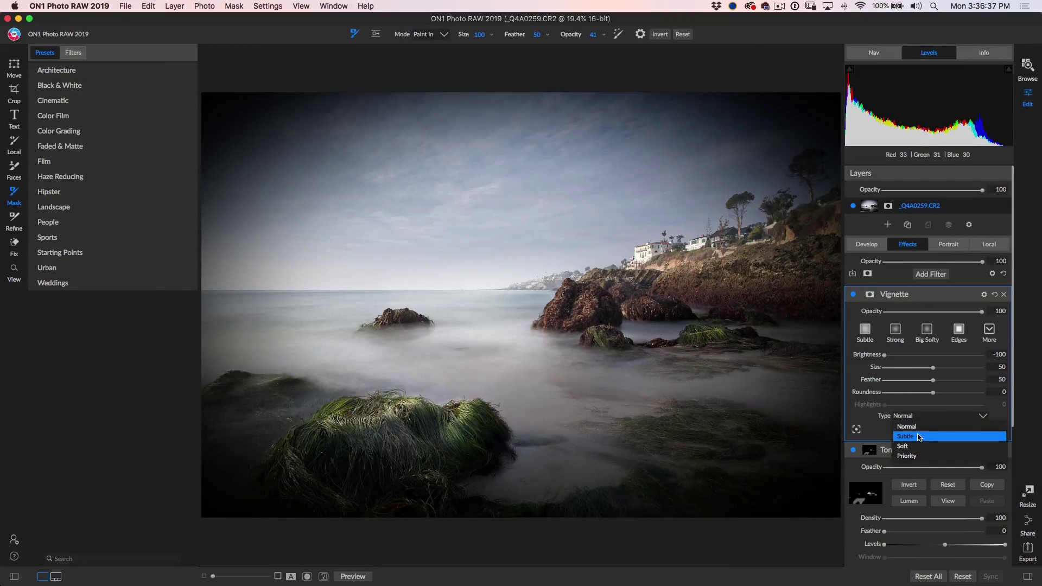
click(917, 437)
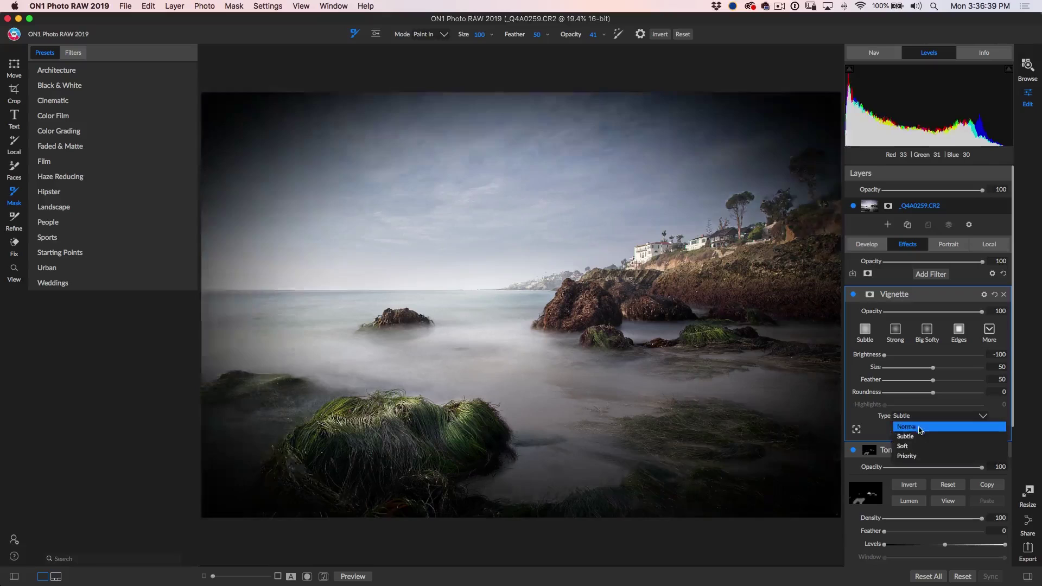
click(905, 445)
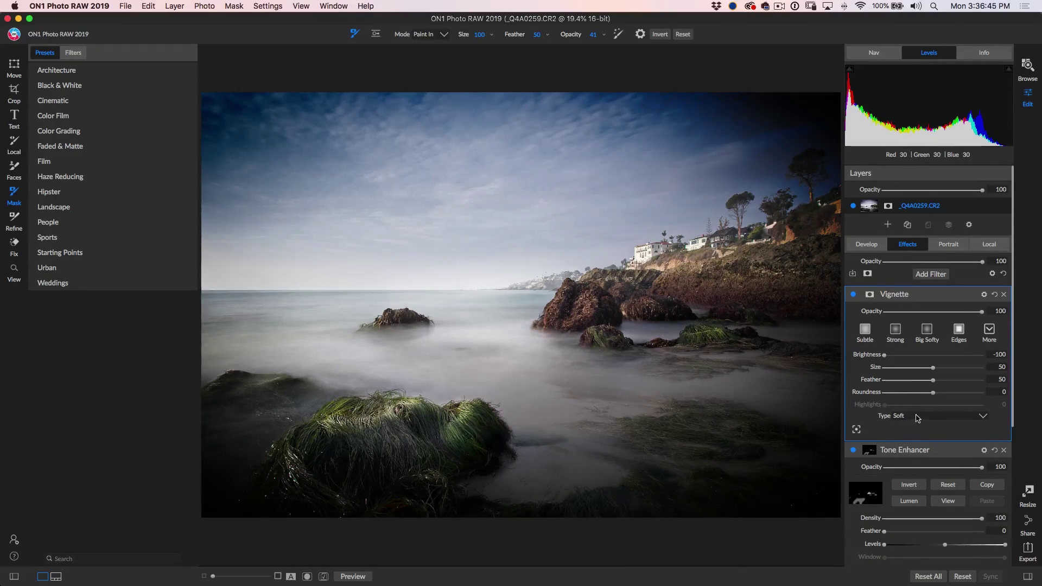
click(918, 417)
click(923, 431)
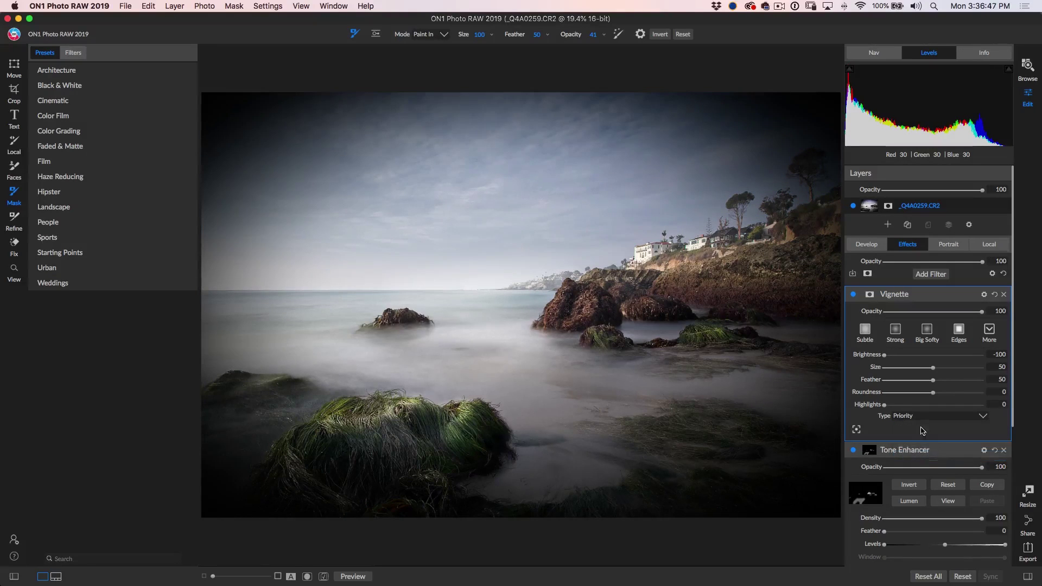
click(918, 417)
click(915, 447)
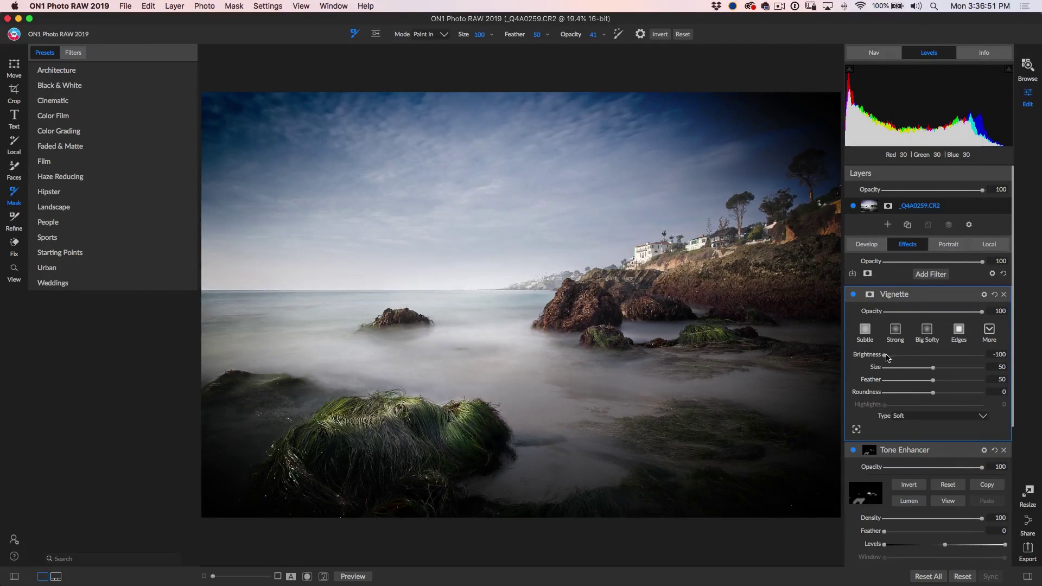
drag(887, 357, 936, 370)
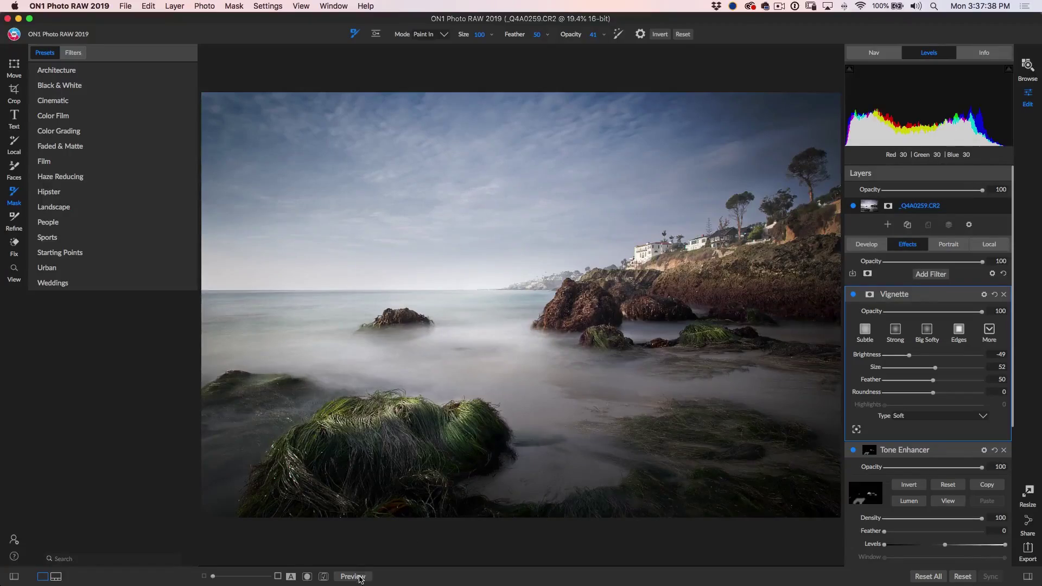
click(353, 577)
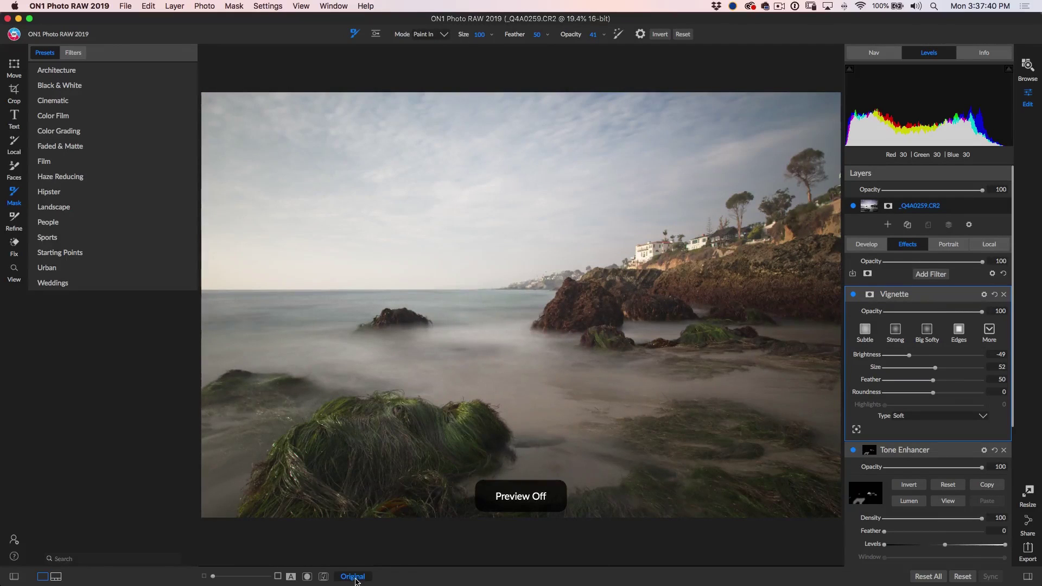
click(356, 580)
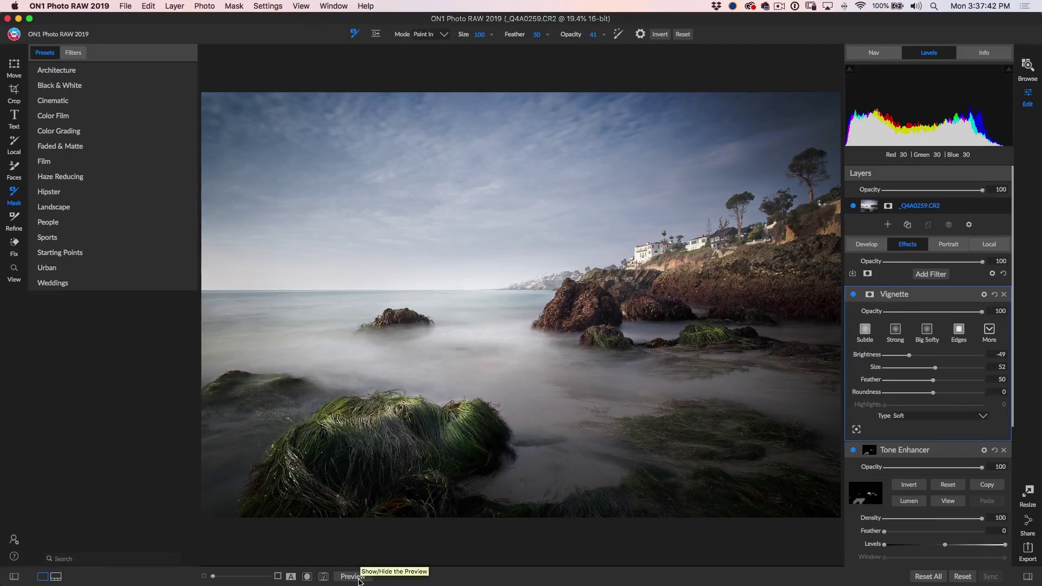